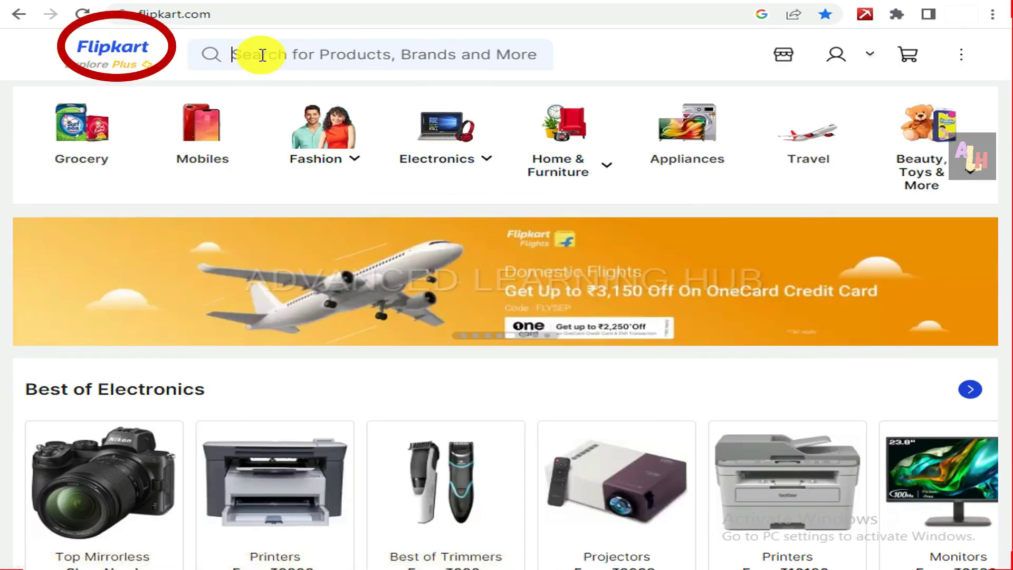
- Search Flipkart for 'iphone 14 pro' to list its results
{"action": "left_click", "coordinate": [263, 55]}
{"action": "type", "text": "i"}
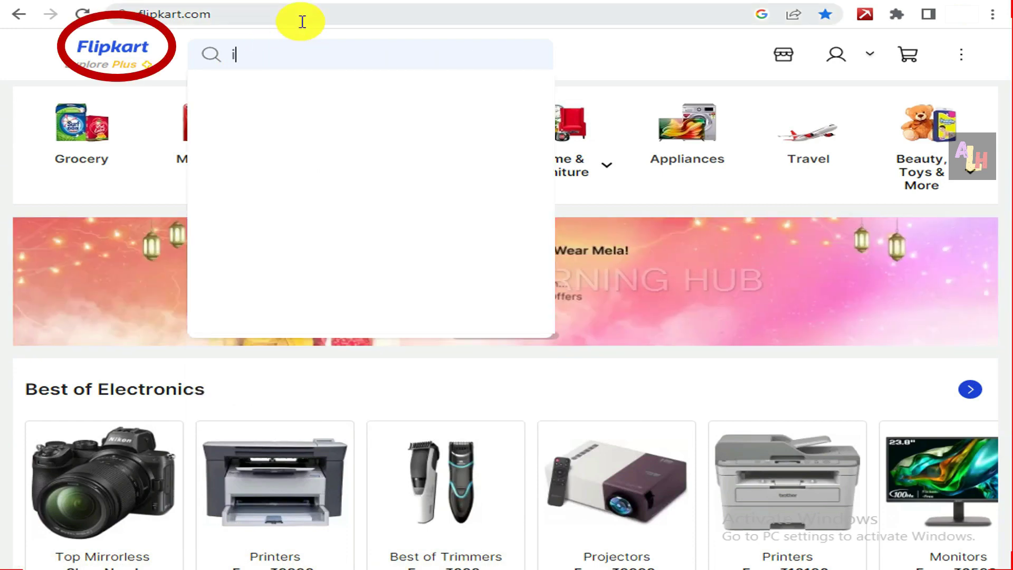
{"action": "type", "text": "phone 14 pro"}
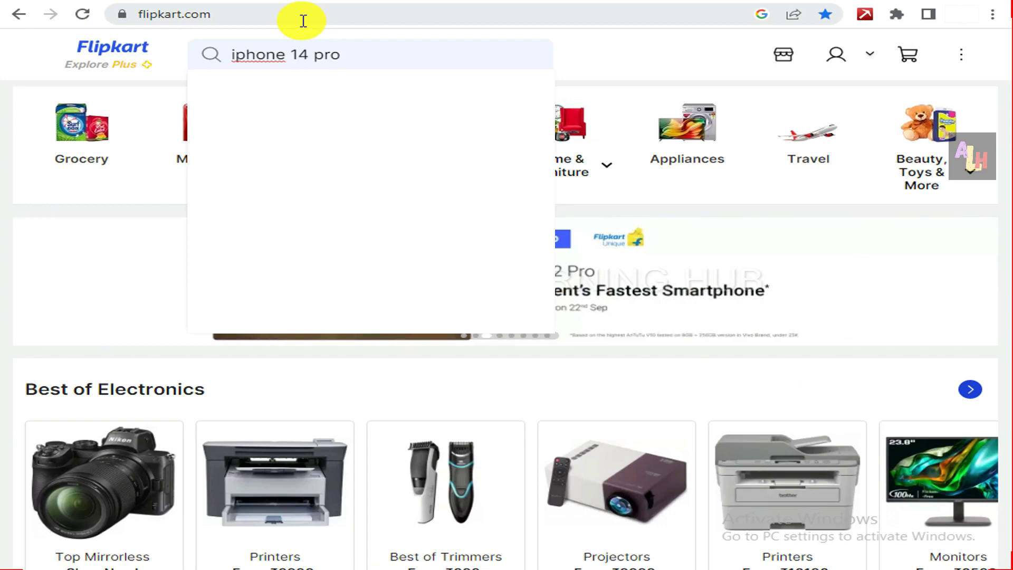
{"action": "key", "text": "Return"}
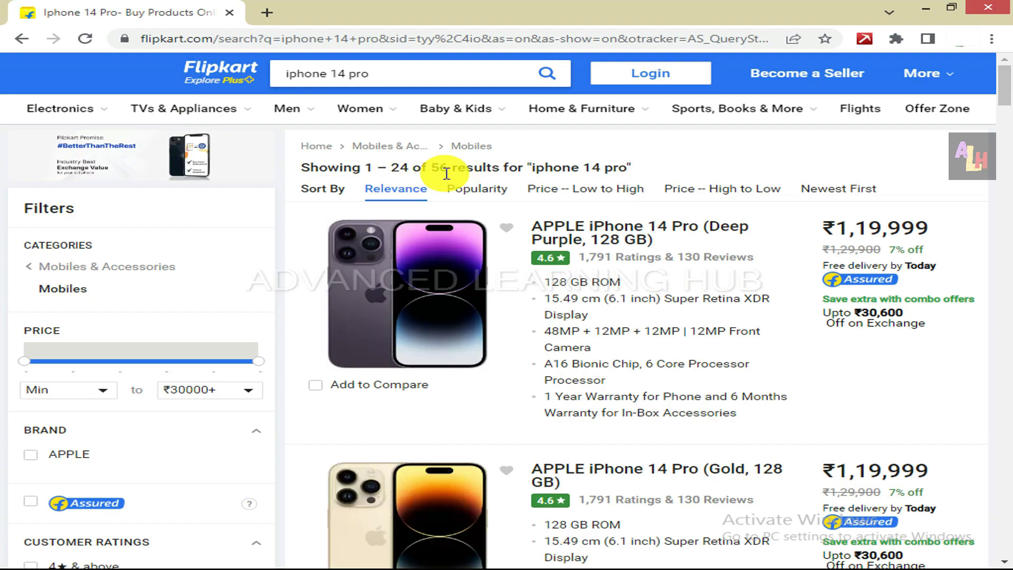
{"action": "scroll", "coordinate": [708, 355], "scroll_direction": "down", "scroll_amount": 20}
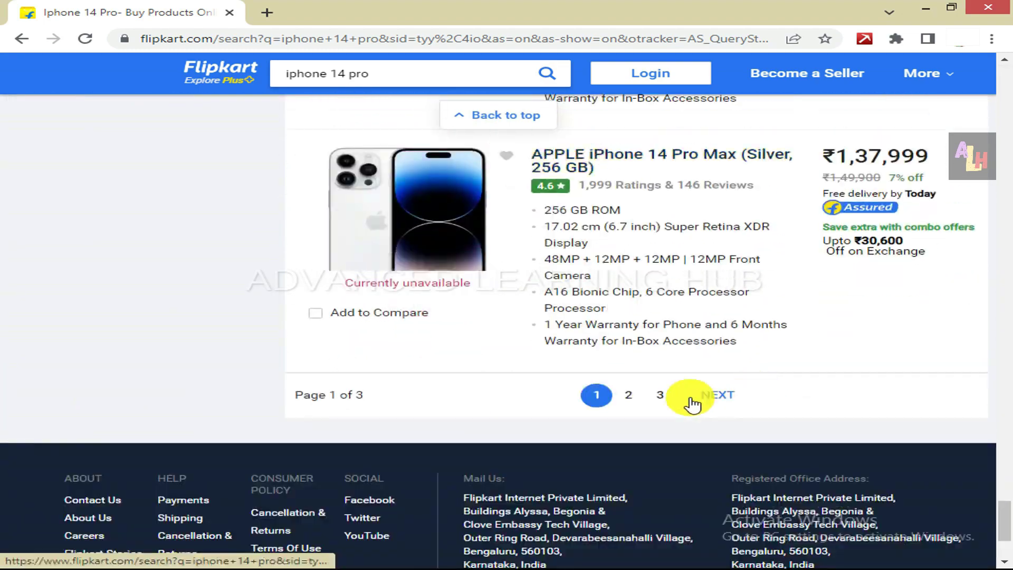
{"action": "scroll", "coordinate": [681, 237], "scroll_direction": "up", "scroll_amount": 20}
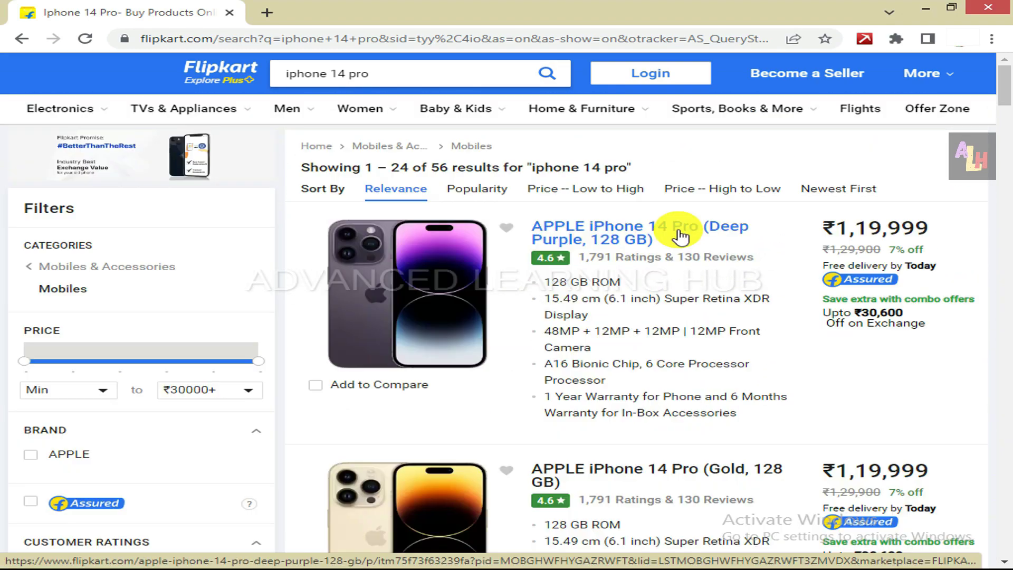
- Launch Data Miner and begin a new recipe in Recipe Creator for this flipkart.com page
{"action": "left_click", "coordinate": [865, 41]}
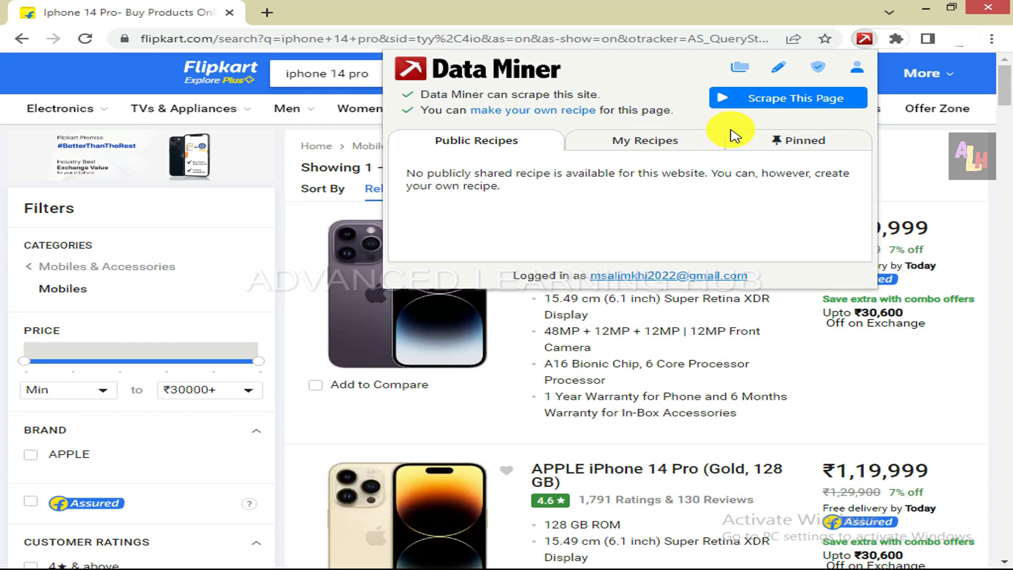
{"action": "left_click", "coordinate": [779, 69]}
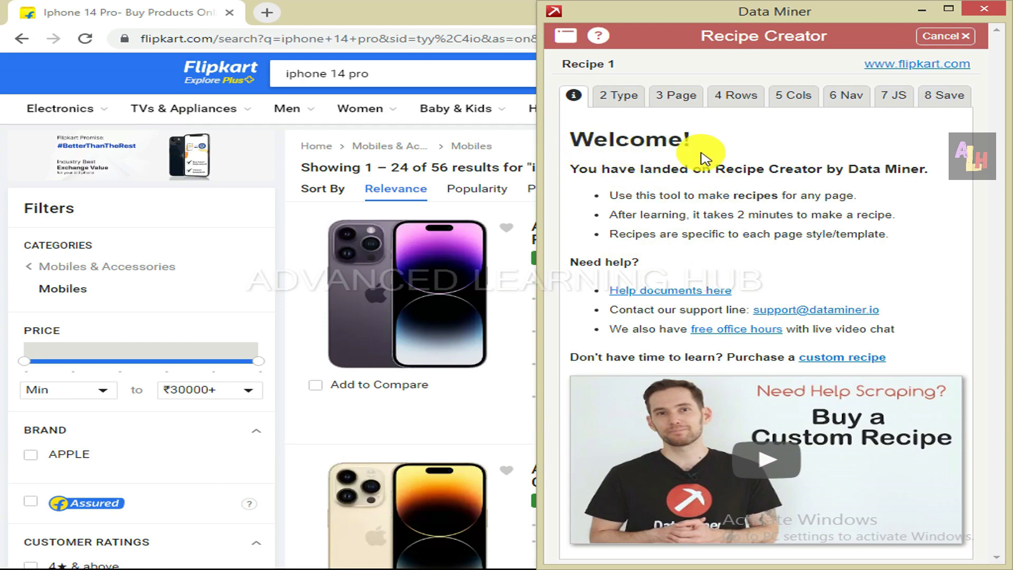
- Keep the List / Search Page recipe type, dock Chrome to the left half, and advance to Page setup
{"action": "left_click", "coordinate": [618, 96]}
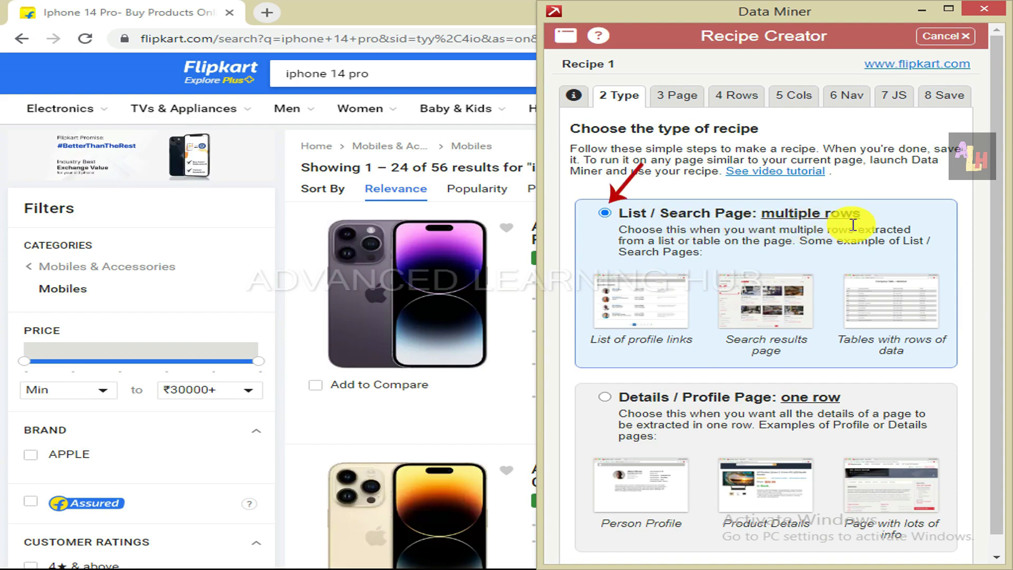
{"action": "left_click_drag", "start_coordinate": [841, 11], "coordinate": [690, 16]}
{"action": "left_click", "coordinate": [955, 7]}
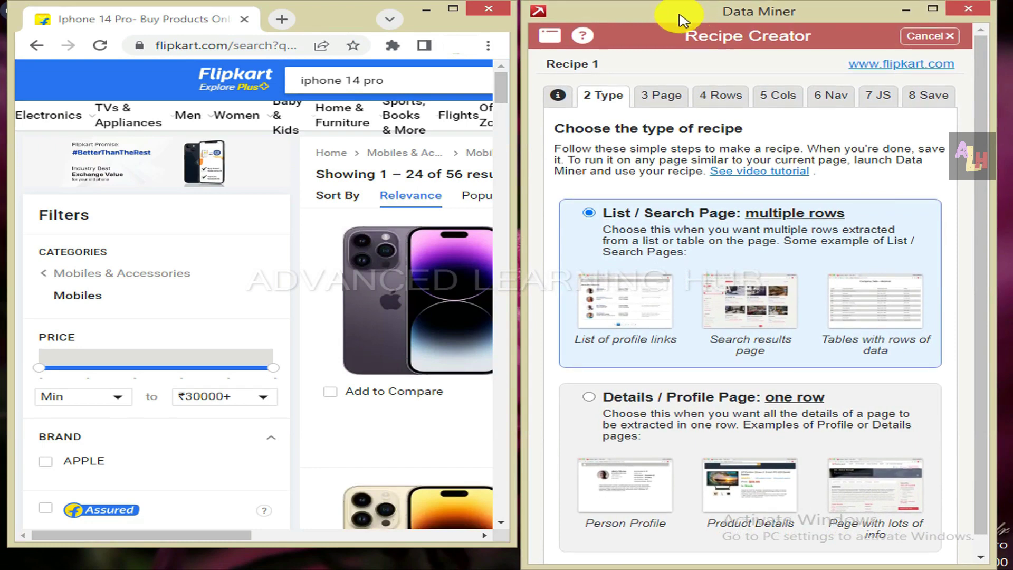
{"action": "left_click", "coordinate": [340, 11]}
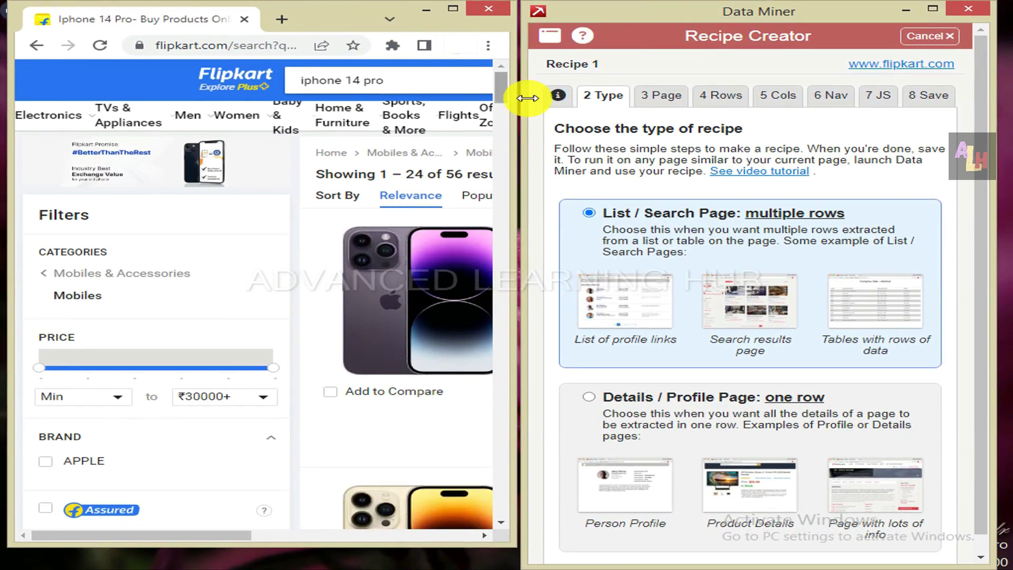
{"action": "left_click", "coordinate": [665, 100]}
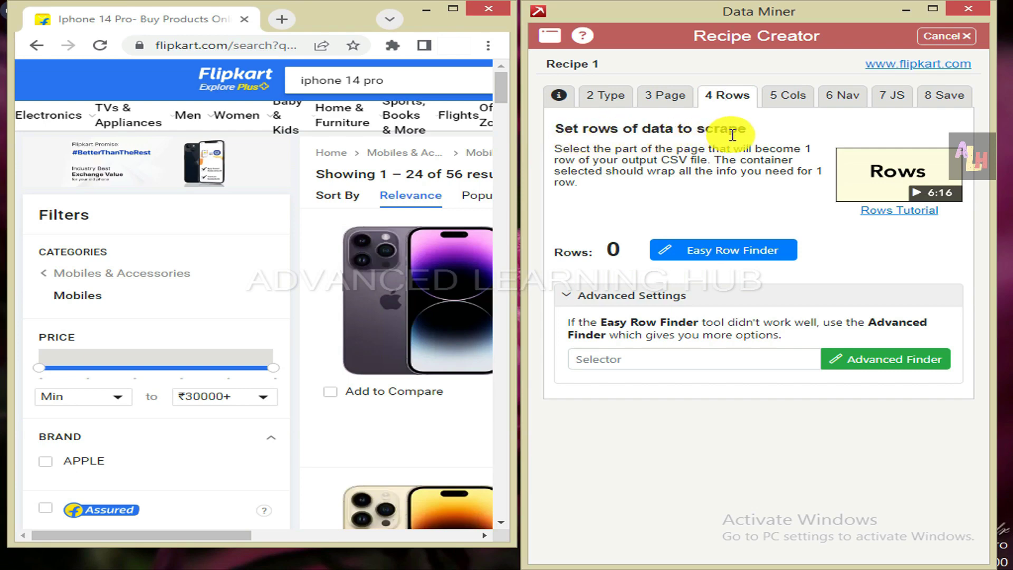
{"action": "left_click_drag", "start_coordinate": [211, 536], "coordinate": [376, 537]}
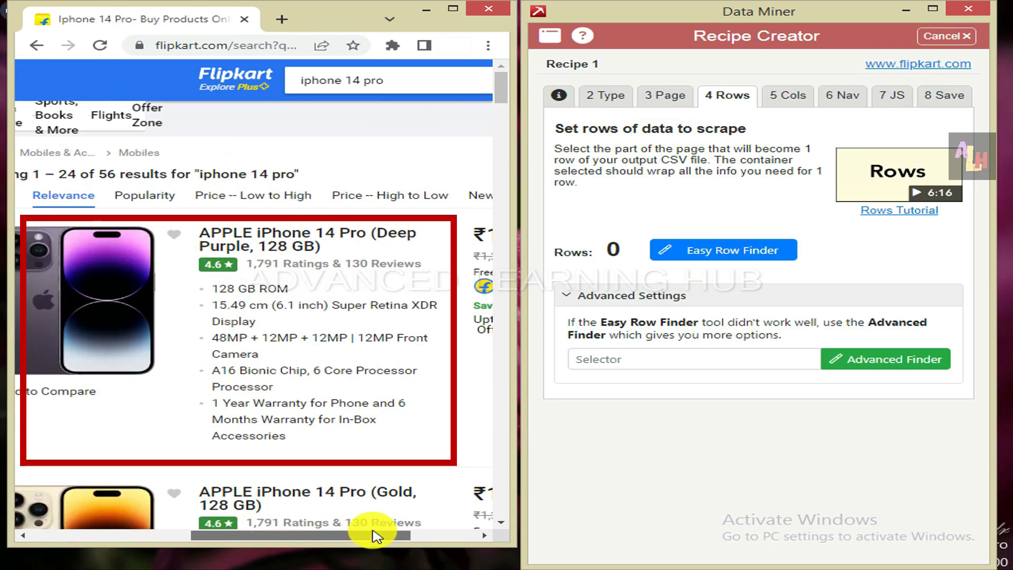
{"action": "left_click_drag", "start_coordinate": [376, 535], "coordinate": [367, 535]}
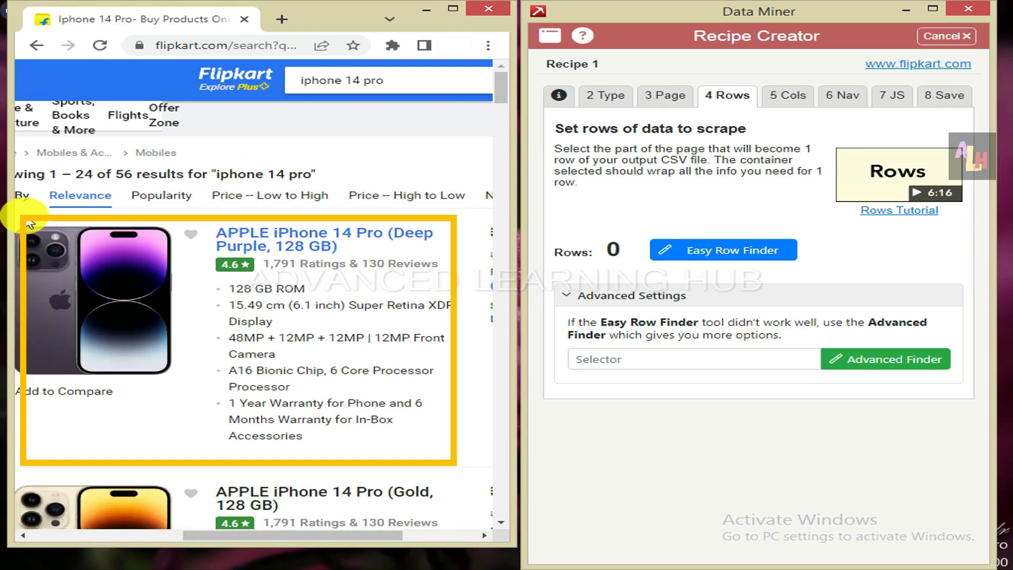
{"action": "scroll", "coordinate": [27, 253], "scroll_direction": "down", "scroll_amount": 4}
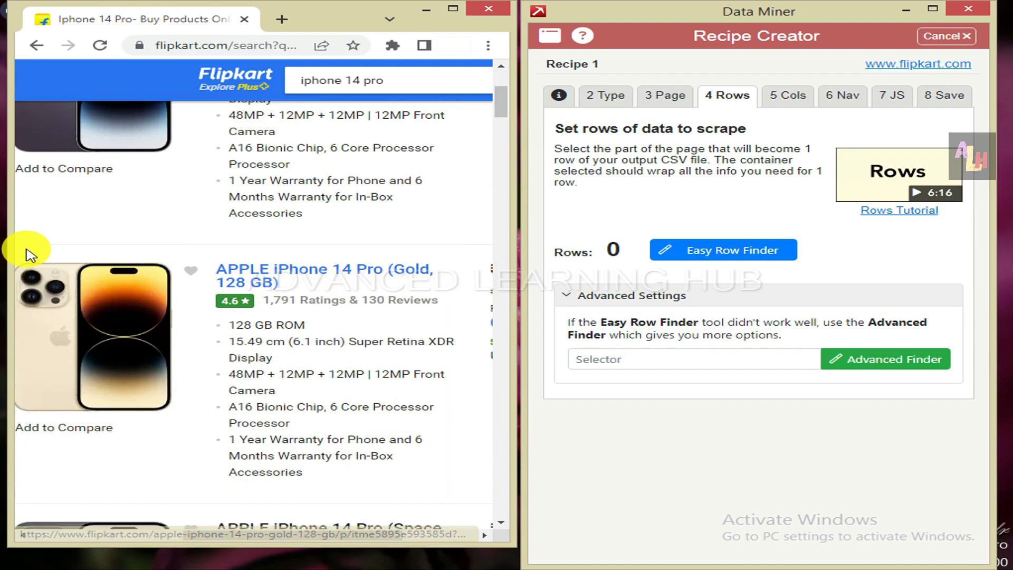
{"action": "scroll", "coordinate": [26, 253], "scroll_direction": "up", "scroll_amount": 3}
- Mark the first two product listings in Easy Row Finder so 24 rows are detected
{"action": "left_click", "coordinate": [727, 254]}
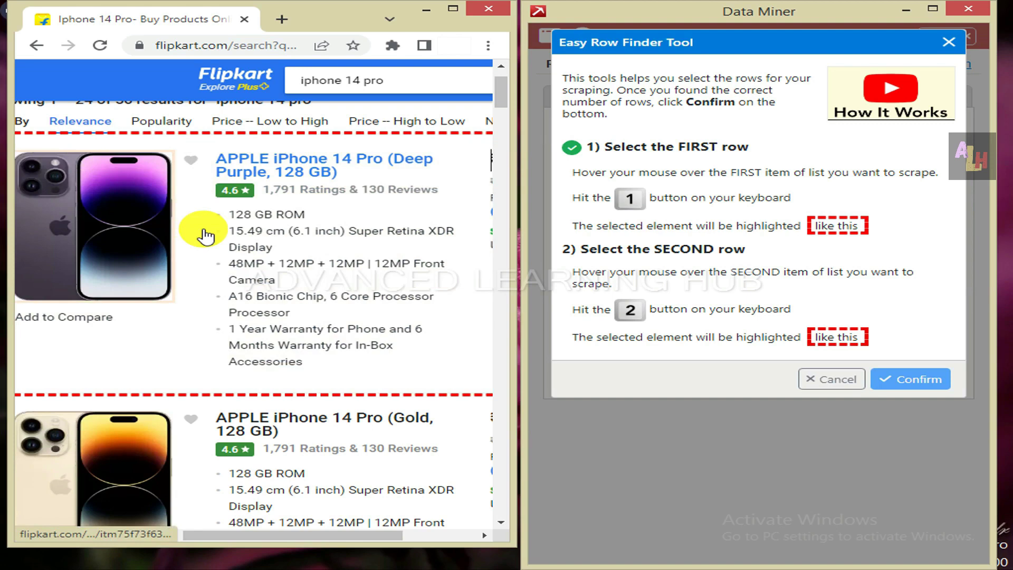
{"action": "scroll", "coordinate": [205, 236], "scroll_direction": "down", "scroll_amount": 4}
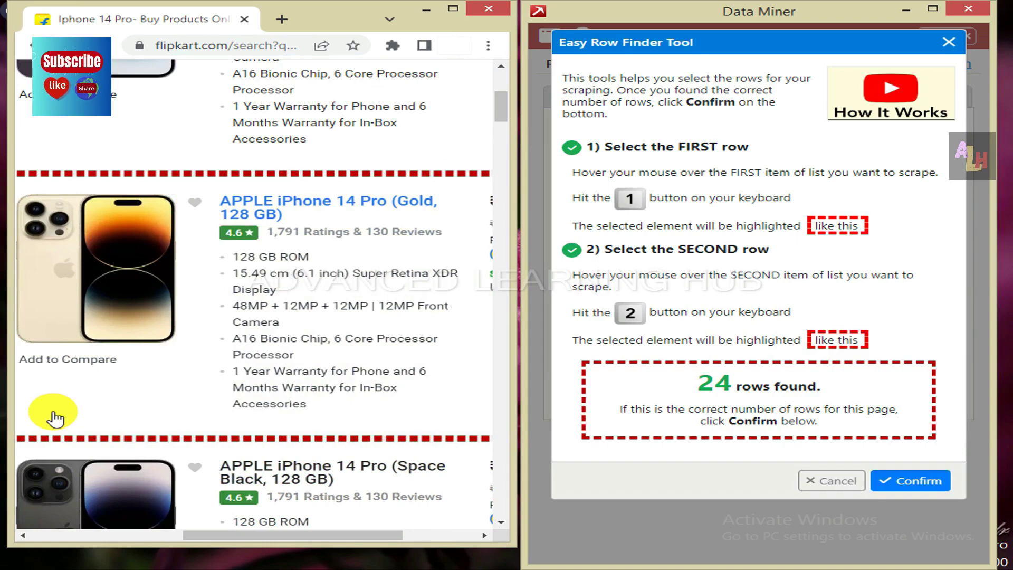
{"action": "scroll", "coordinate": [344, 285], "scroll_direction": "up", "scroll_amount": 5}
{"action": "scroll", "coordinate": [333, 301], "scroll_direction": "down", "scroll_amount": 8}
{"action": "scroll", "coordinate": [317, 222], "scroll_direction": "down", "scroll_amount": 10}
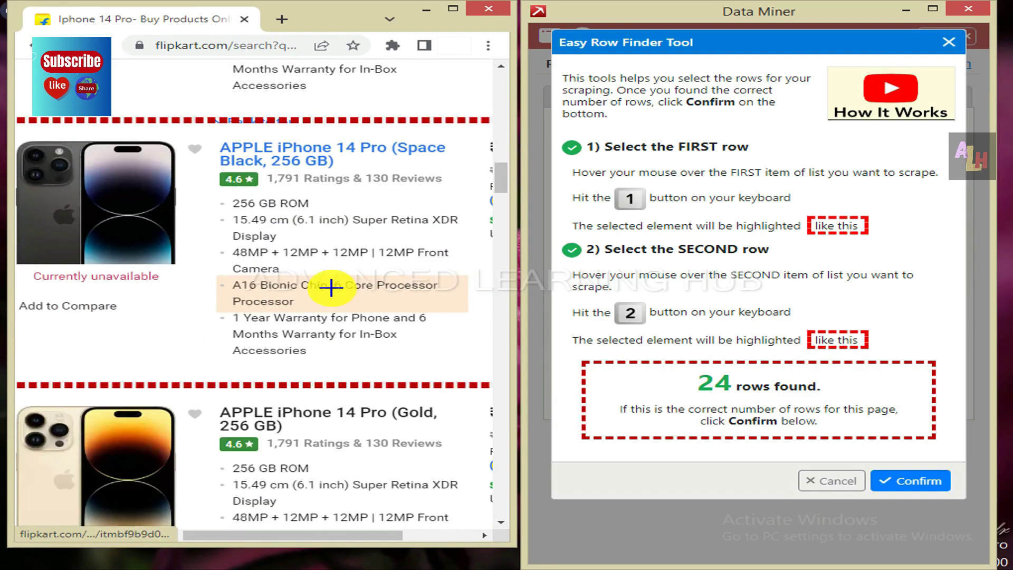
{"action": "scroll", "coordinate": [328, 286], "scroll_direction": "down", "scroll_amount": 5}
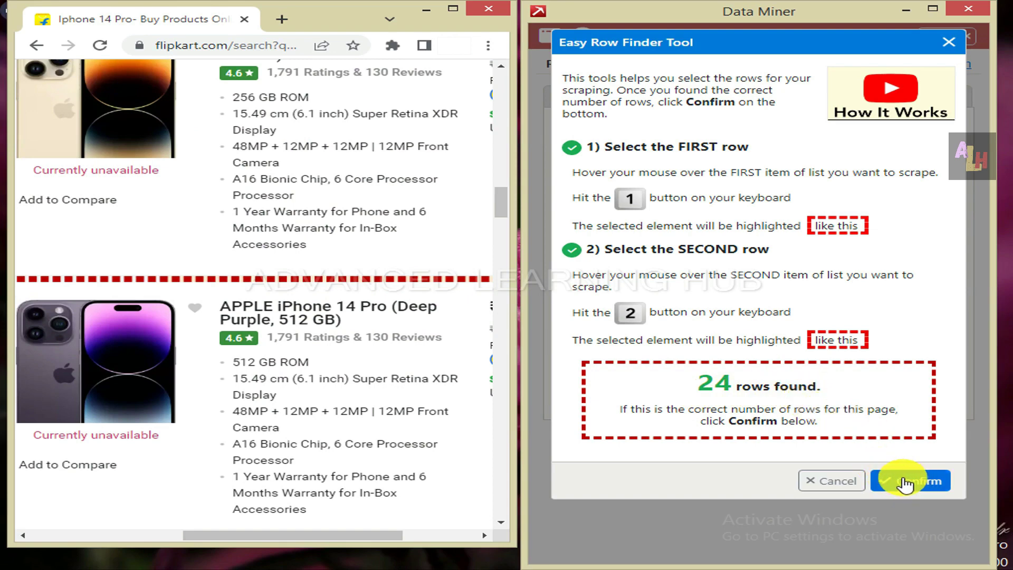
- Accept the 24 rows, add a new column and clear its default name for Model Name
{"action": "left_click", "coordinate": [905, 484]}
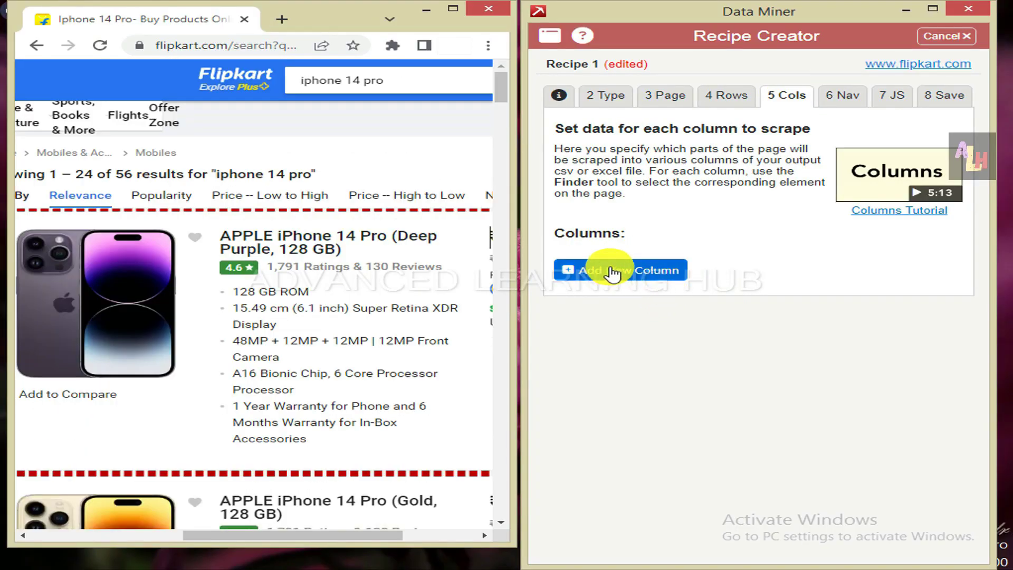
{"action": "left_click", "coordinate": [612, 273]}
{"action": "left_click", "coordinate": [640, 265]}
{"action": "key", "text": "BackSpace"}
{"action": "key", "text": "BackSpace"}
{"action": "key", "text": "BackSpace"}
{"action": "key", "text": "BackSpace"}
{"action": "key", "text": "BackSpace"}
{"action": "key", "text": "BackSpace"}
{"action": "key", "text": "BackSpace"}
{"action": "key", "text": "BackSpace"}
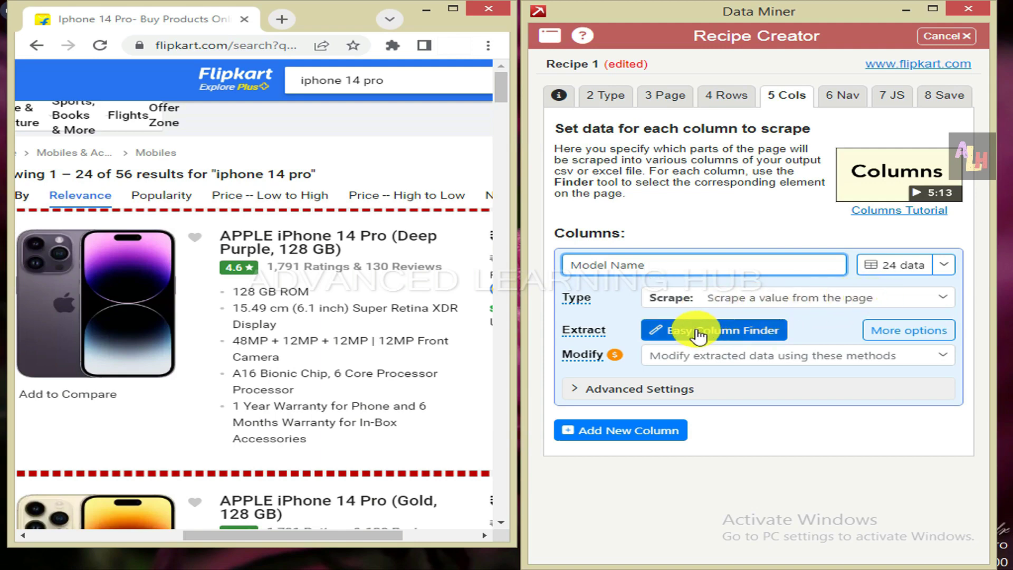
- Capture the product title, e.g. 'APPLE iPhone 14 Pro (Deep Purple, 128 GB)', as Model Name
{"action": "left_click", "coordinate": [699, 333]}
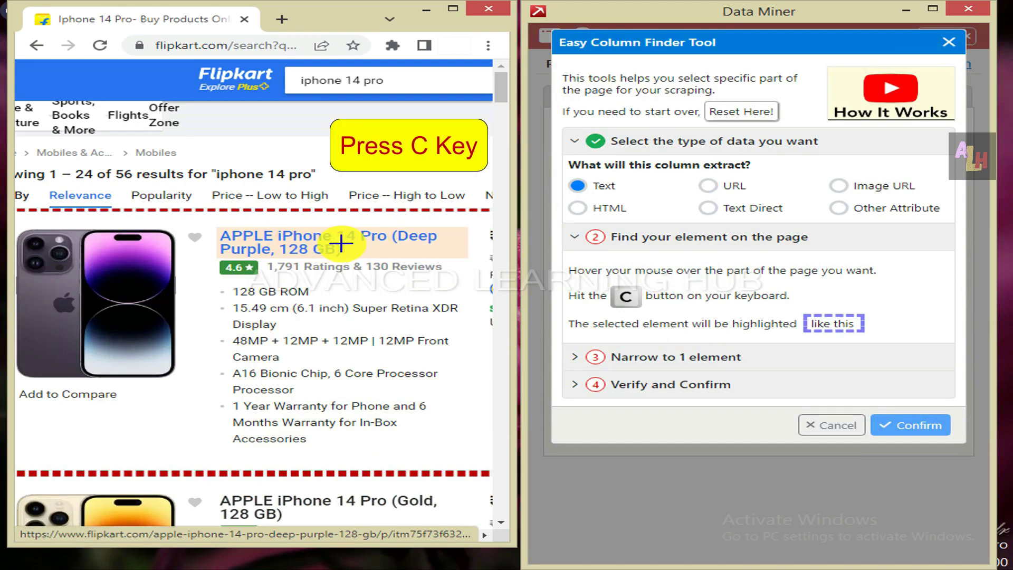
{"action": "key", "text": "c"}
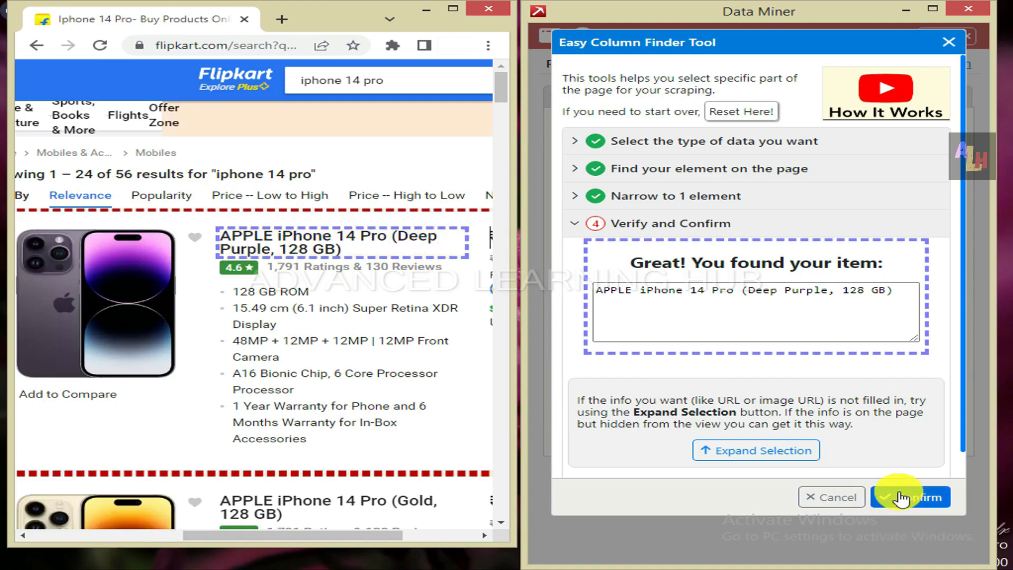
{"action": "left_click", "coordinate": [905, 496]}
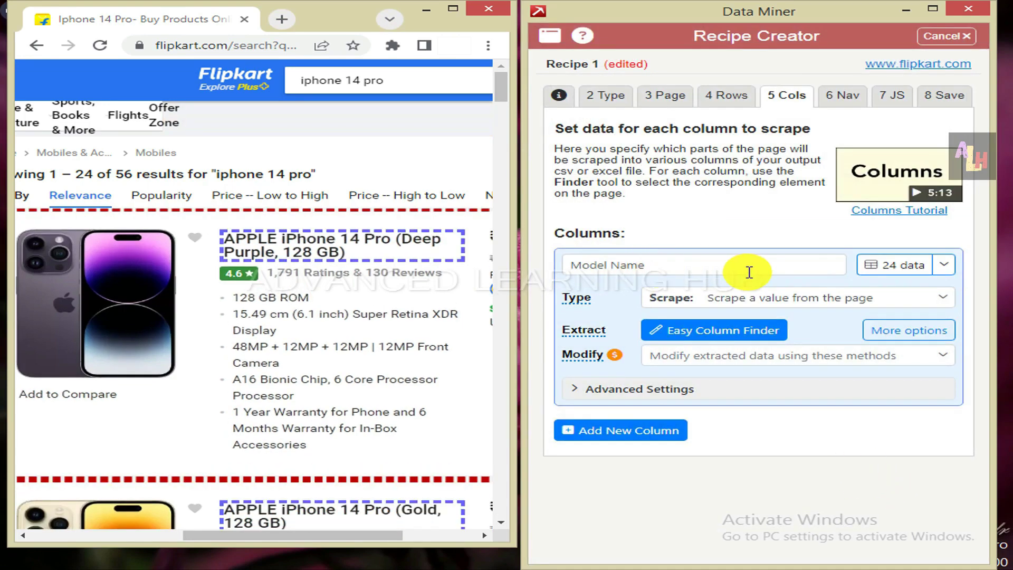
{"action": "left_click", "coordinate": [870, 267]}
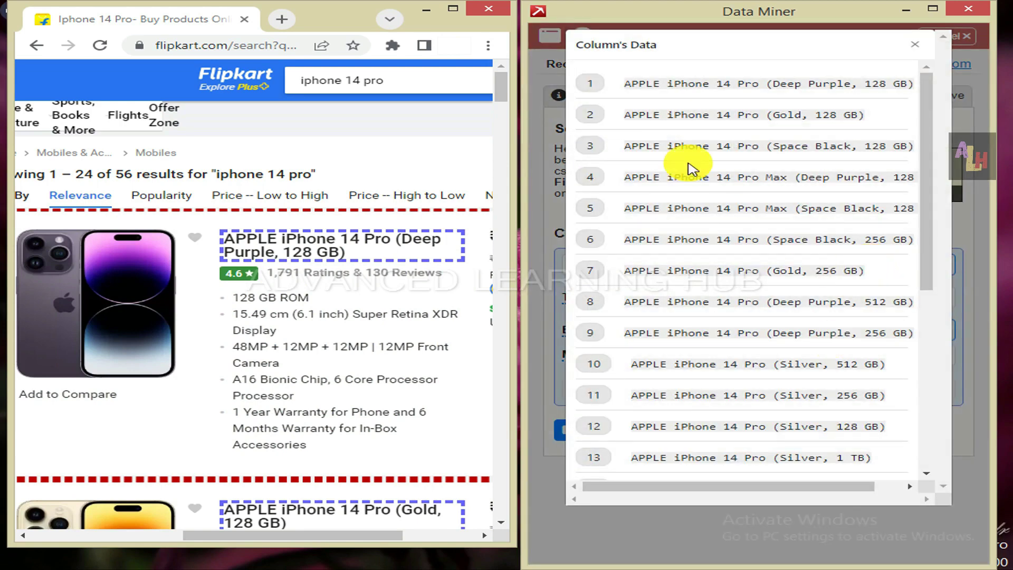
{"action": "scroll", "coordinate": [931, 411], "scroll_direction": "down", "scroll_amount": 4}
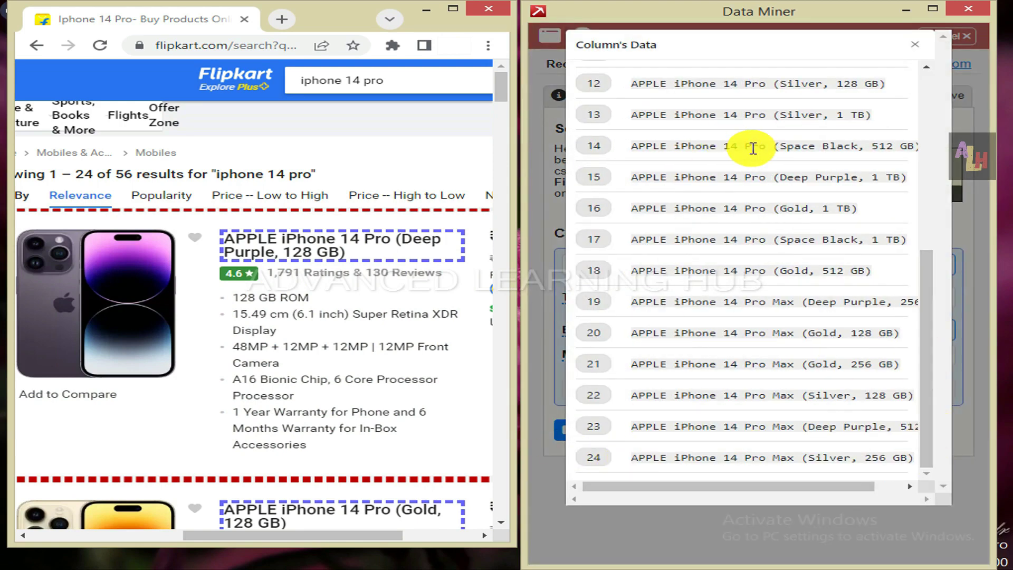
{"action": "scroll", "coordinate": [760, 140], "scroll_direction": "up", "scroll_amount": 4}
{"action": "left_click", "coordinate": [915, 48]}
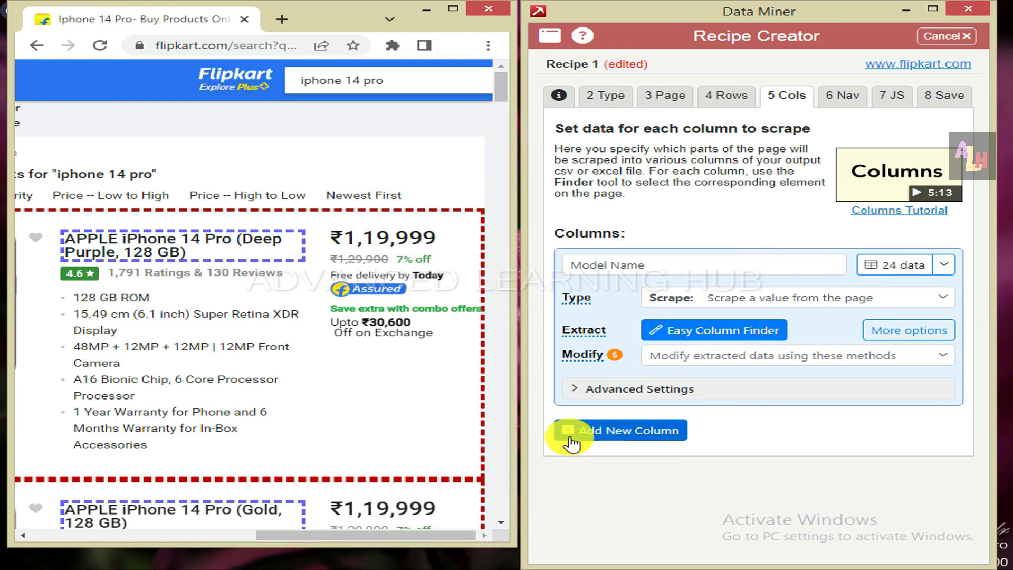
- Add a Price column that captures each listing's price, such as ₹1,19,999
{"action": "left_click", "coordinate": [640, 430]}
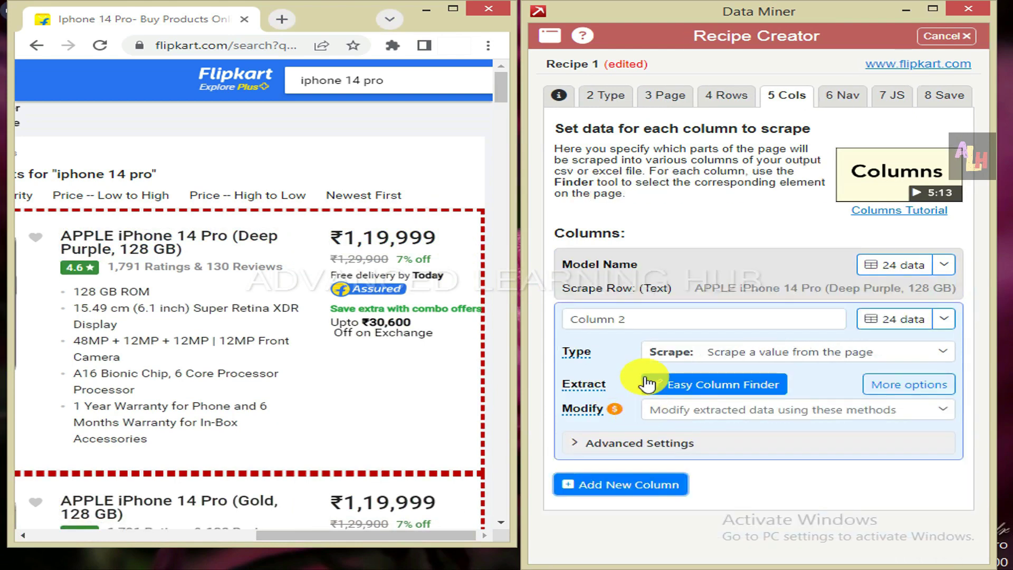
{"action": "triple_click", "coordinate": [592, 319]}
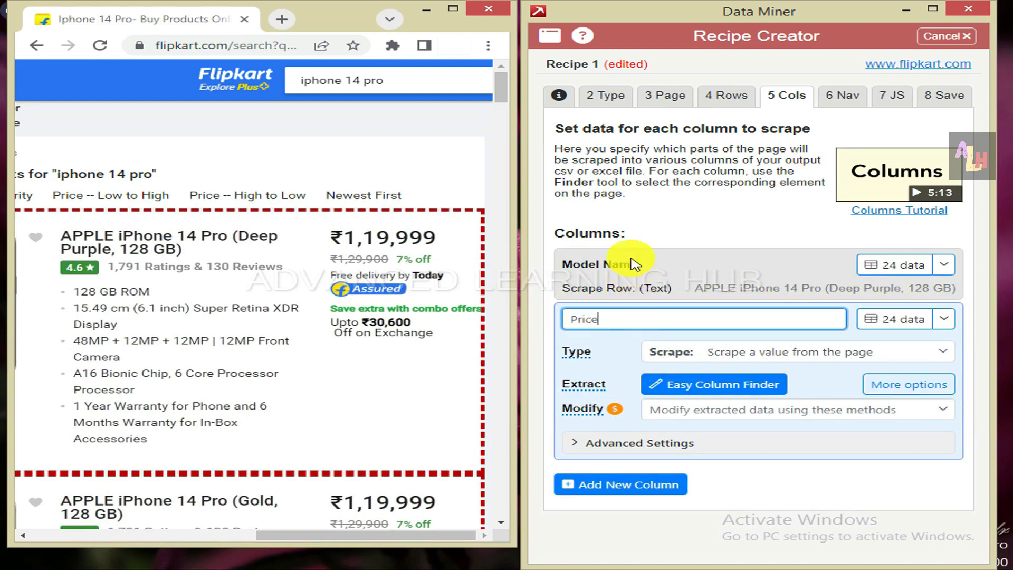
{"action": "left_click", "coordinate": [695, 388]}
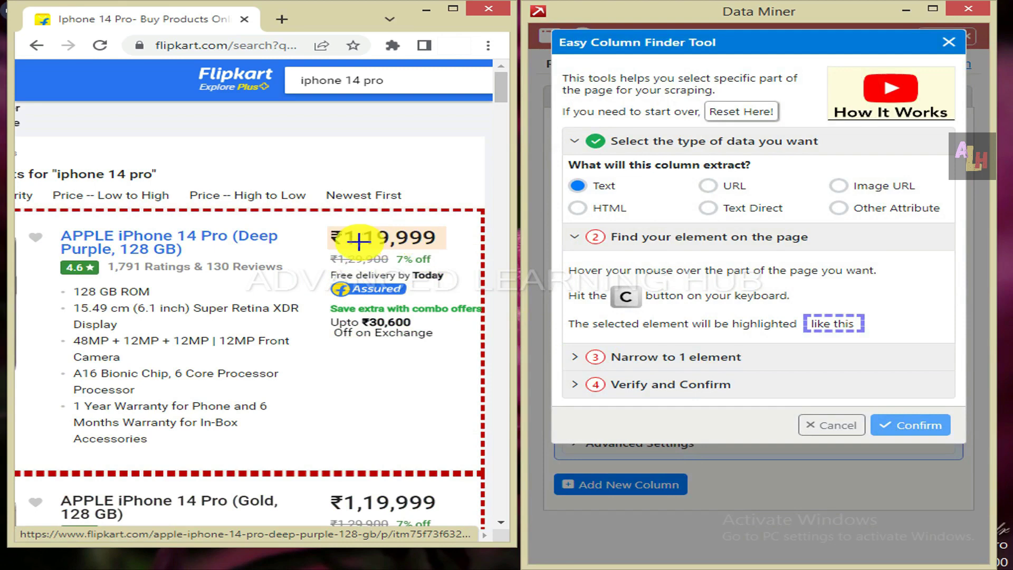
{"action": "key", "text": "c"}
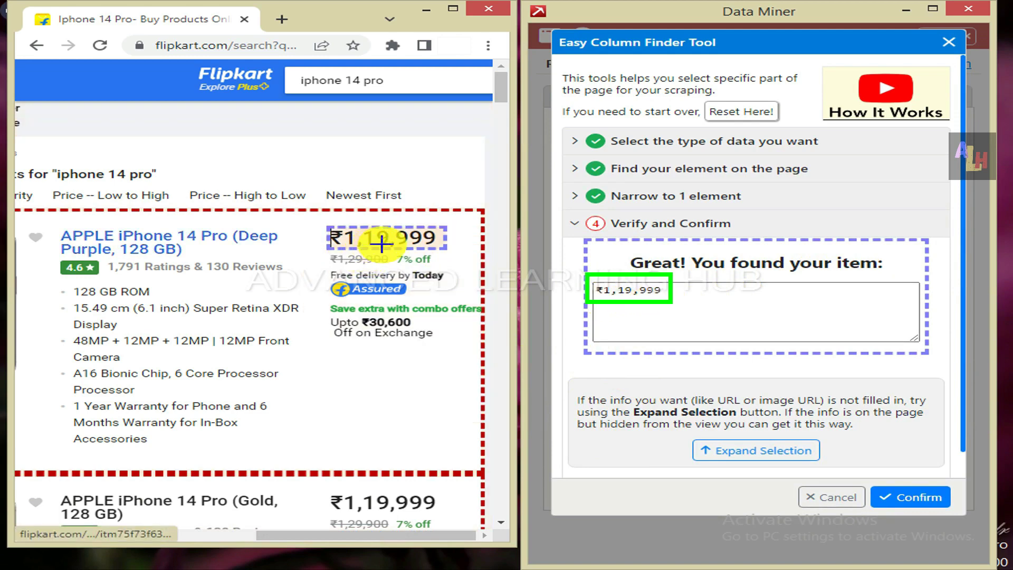
{"action": "left_click", "coordinate": [912, 496]}
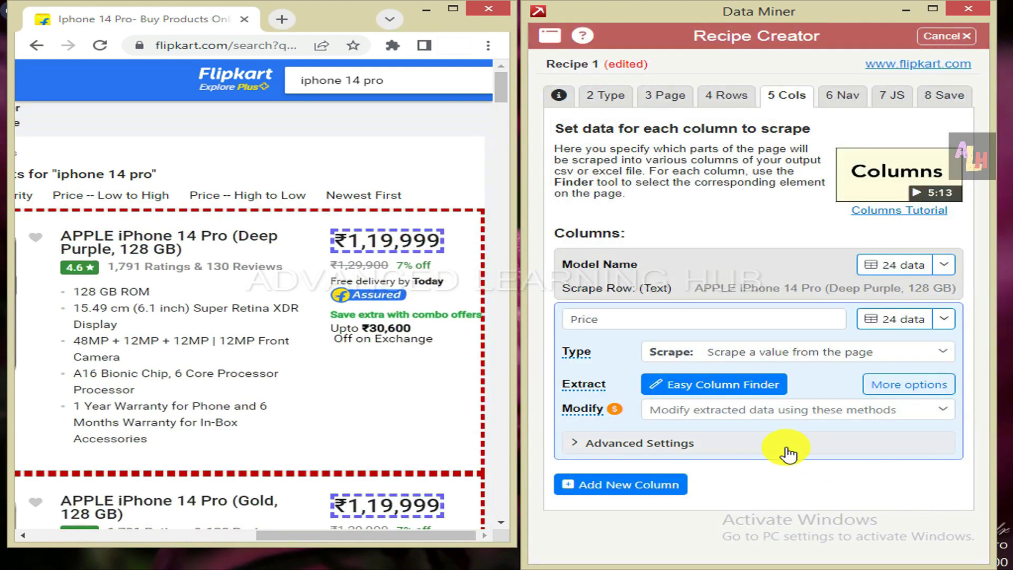
{"action": "left_click", "coordinate": [872, 320]}
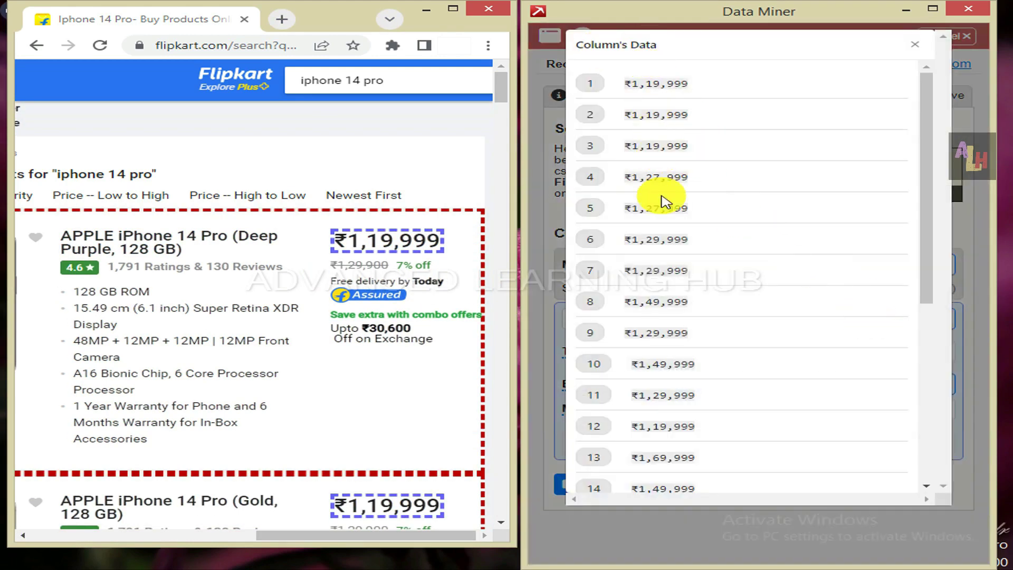
{"action": "left_click", "coordinate": [927, 479]}
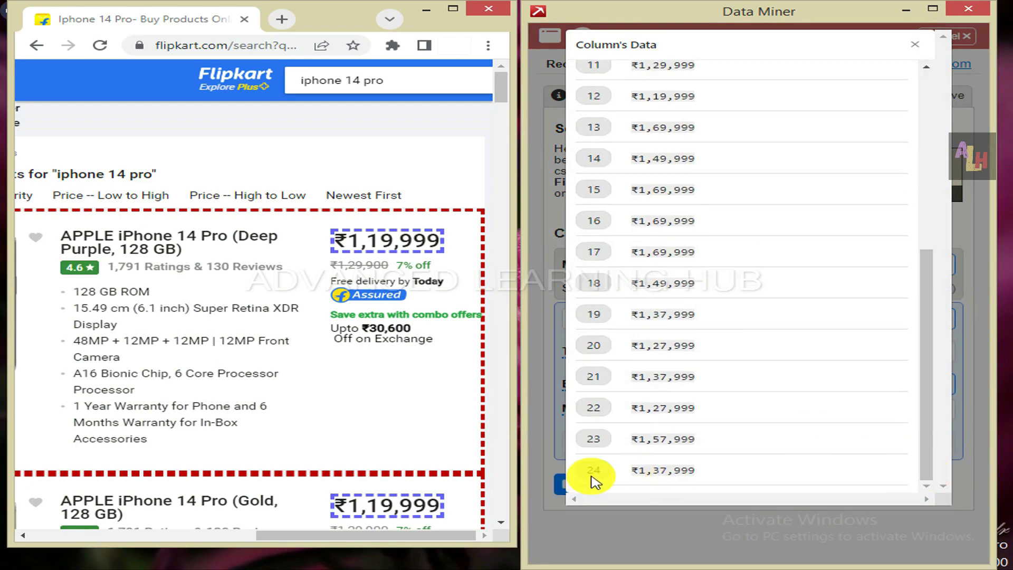
{"action": "left_click", "coordinate": [927, 113]}
{"action": "left_click", "coordinate": [915, 45]}
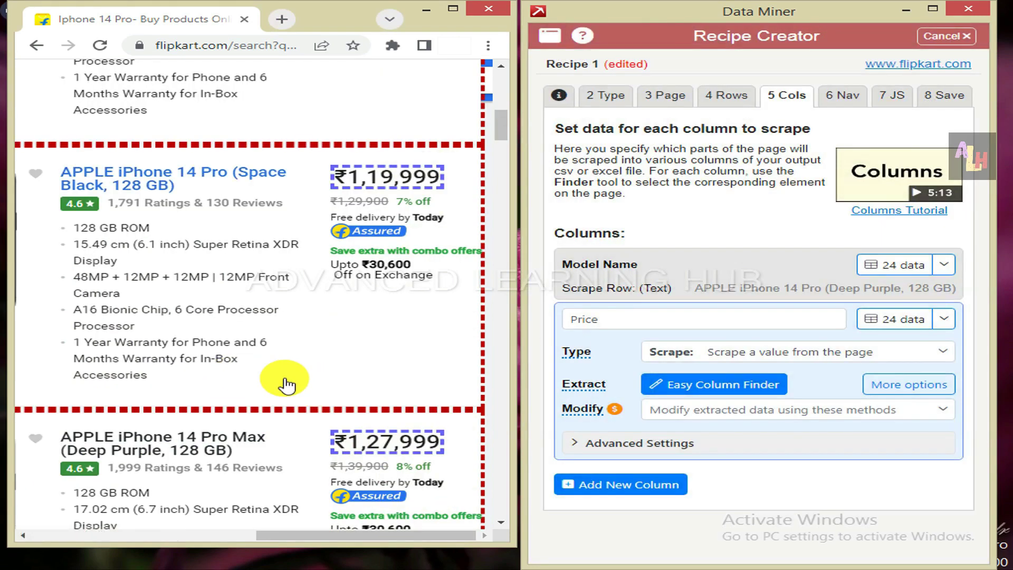
- Add a Warranty column extracting the fifth bullet, the warranty line, across 24 rows
{"action": "left_click", "coordinate": [577, 484]}
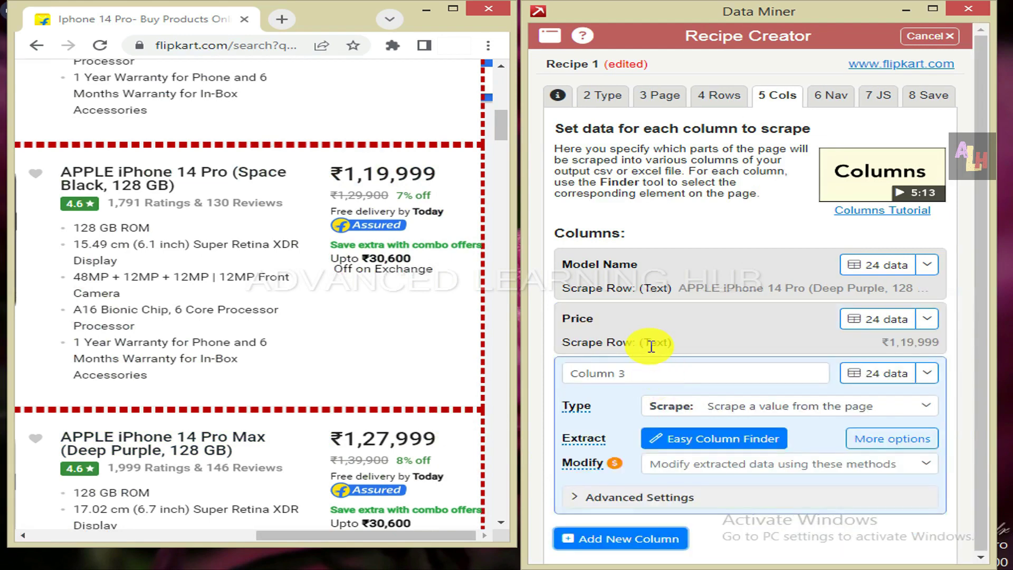
{"action": "left_click", "coordinate": [638, 376]}
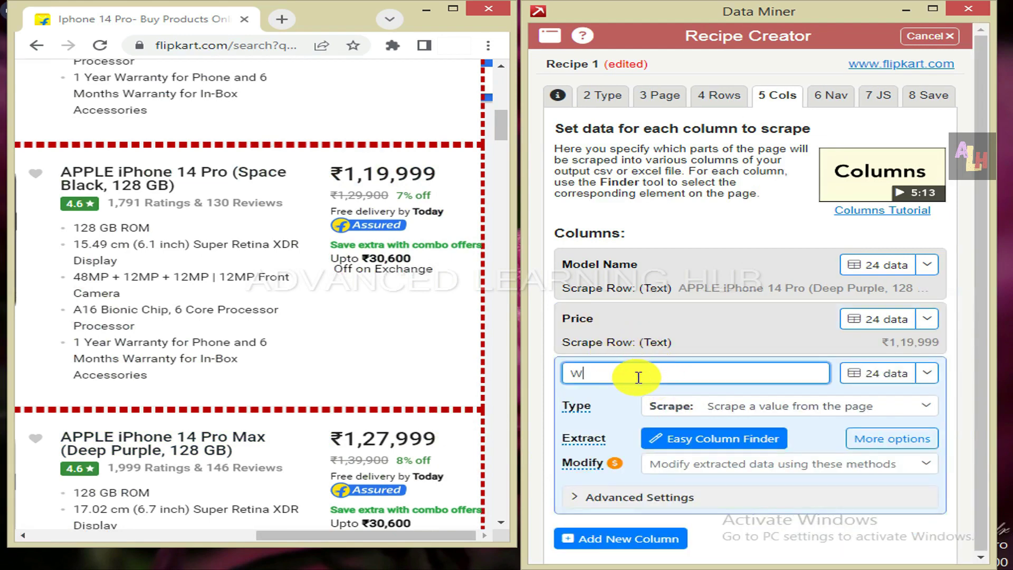
{"action": "type", "text": "Warranty"}
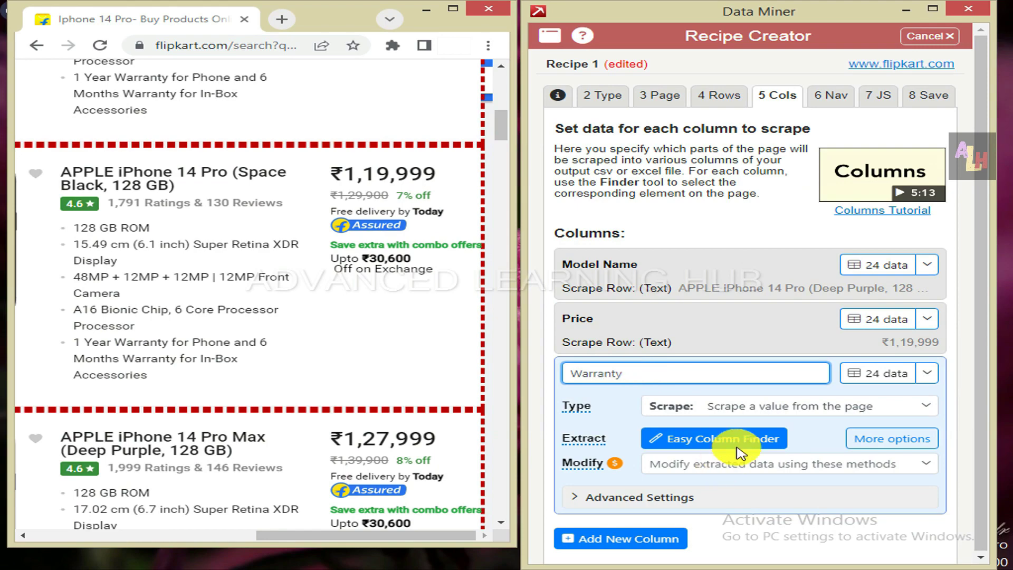
{"action": "left_click", "coordinate": [721, 440]}
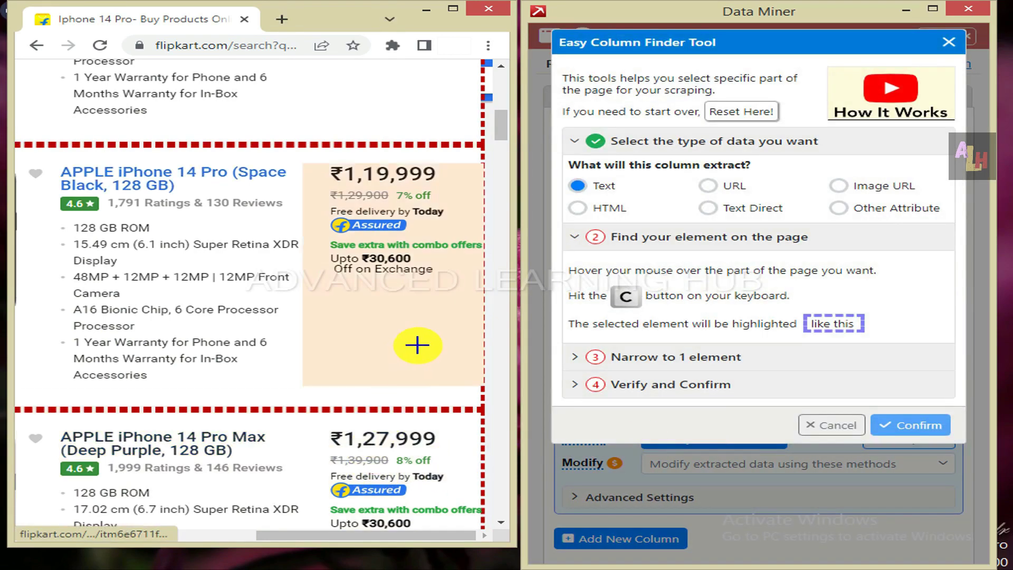
{"action": "scroll", "coordinate": [413, 338], "scroll_direction": "up", "scroll_amount": 5}
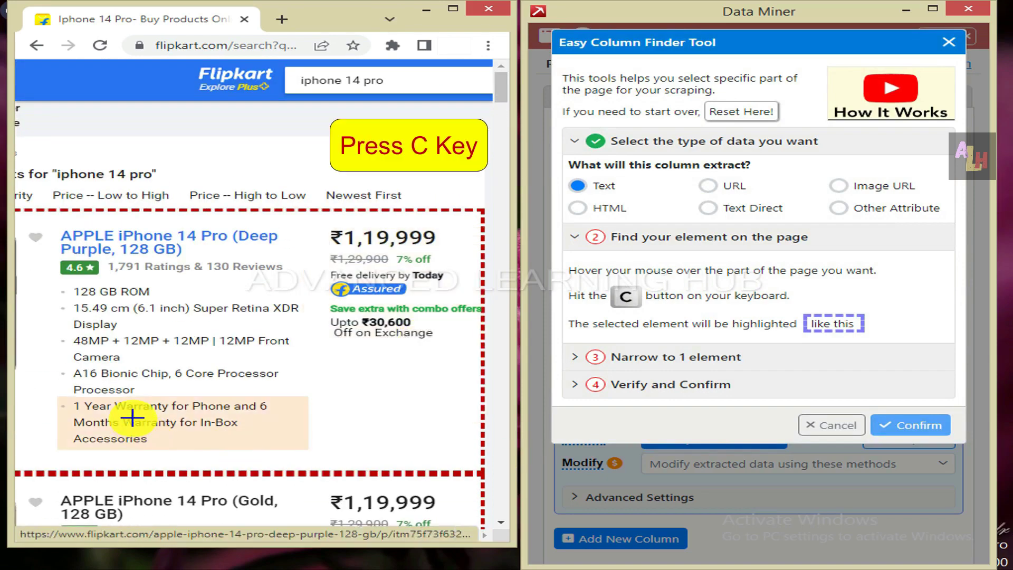
{"action": "key", "text": "c"}
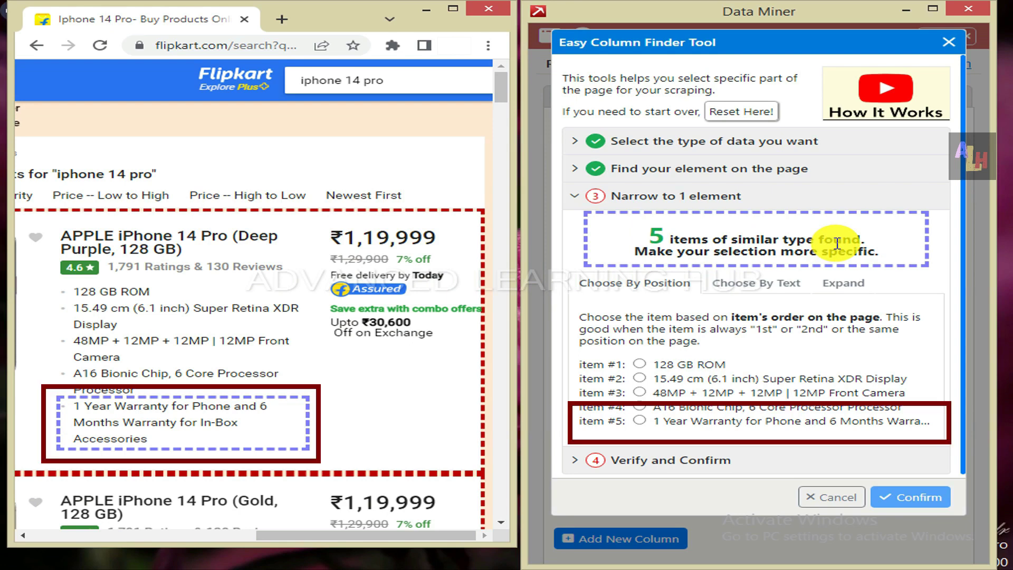
{"action": "left_click", "coordinate": [640, 421]}
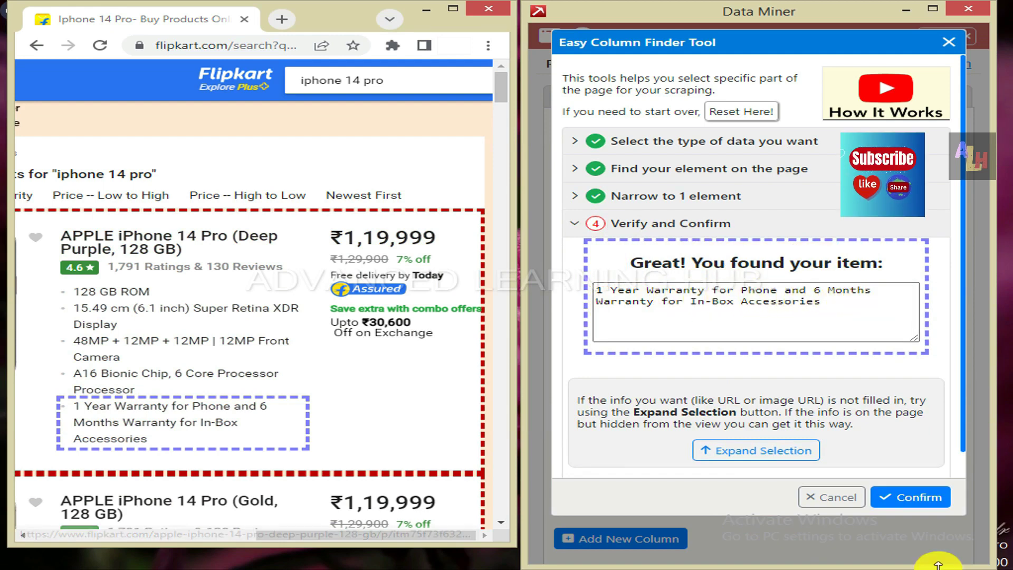
{"action": "left_click", "coordinate": [909, 499]}
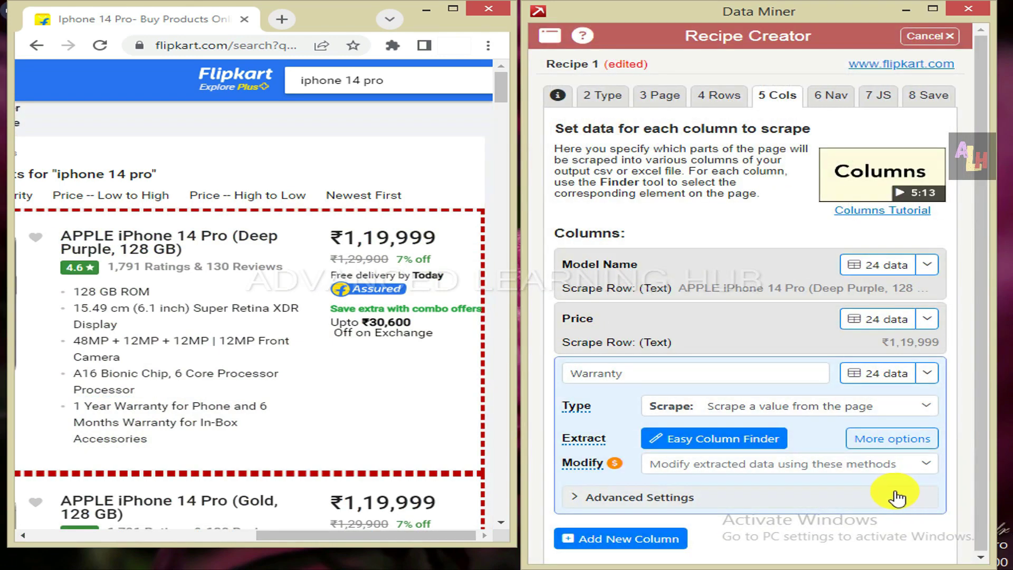
{"action": "left_click", "coordinate": [855, 376]}
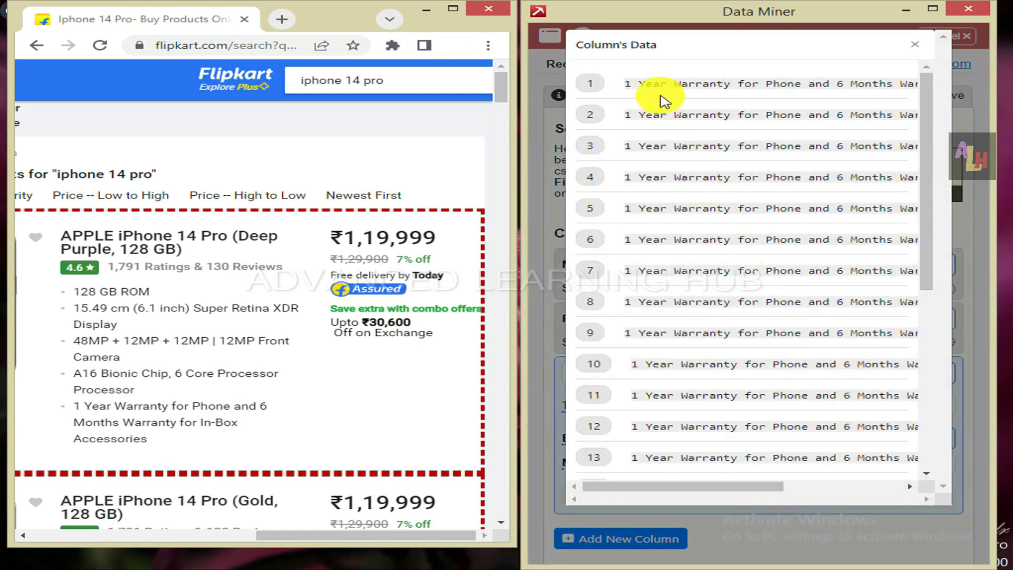
{"action": "left_click", "coordinate": [926, 451]}
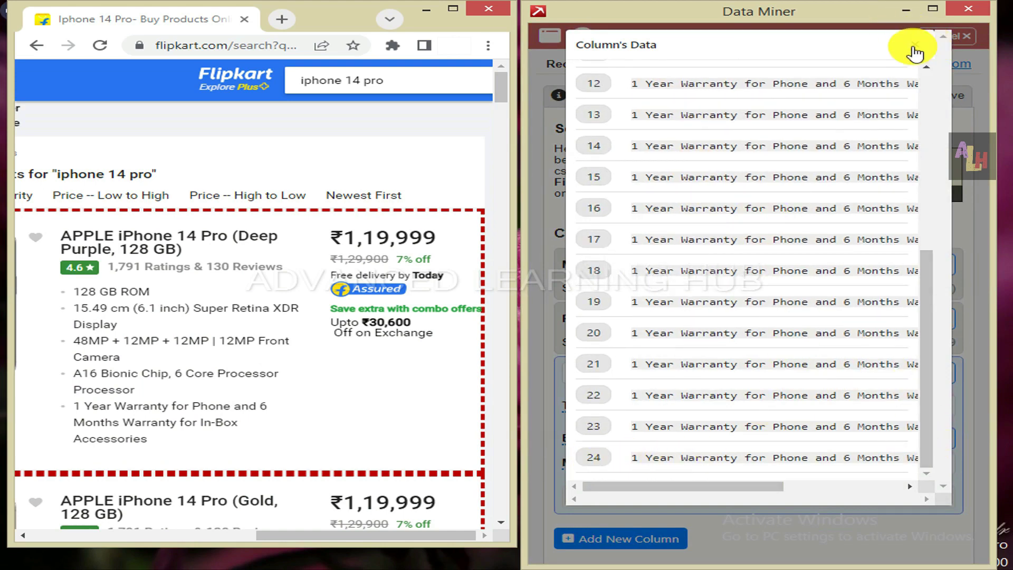
{"action": "left_click", "coordinate": [916, 47]}
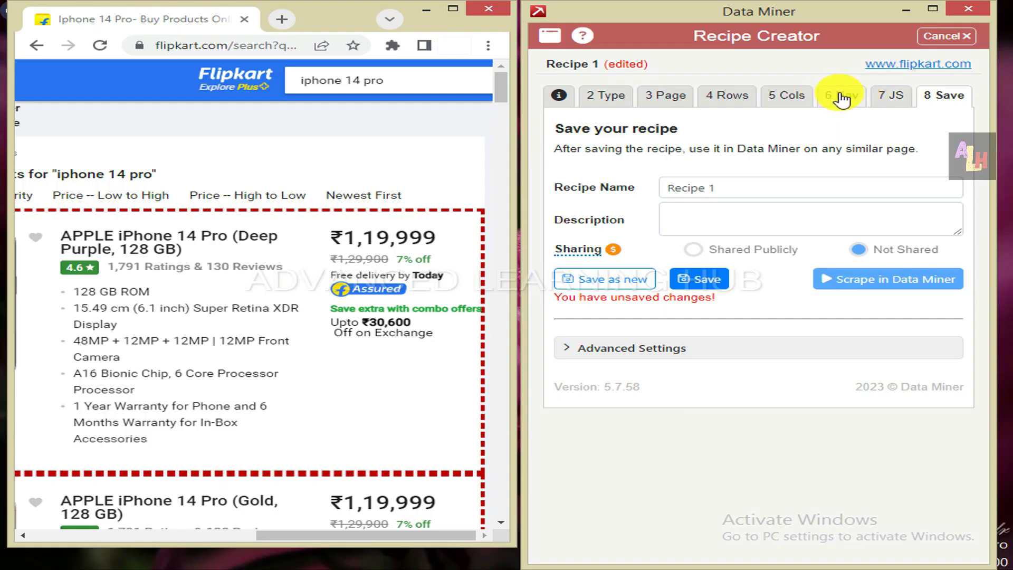
- Set Flipkart's Next link as the navigation element after testing it opens page 2
{"action": "left_click", "coordinate": [839, 97]}
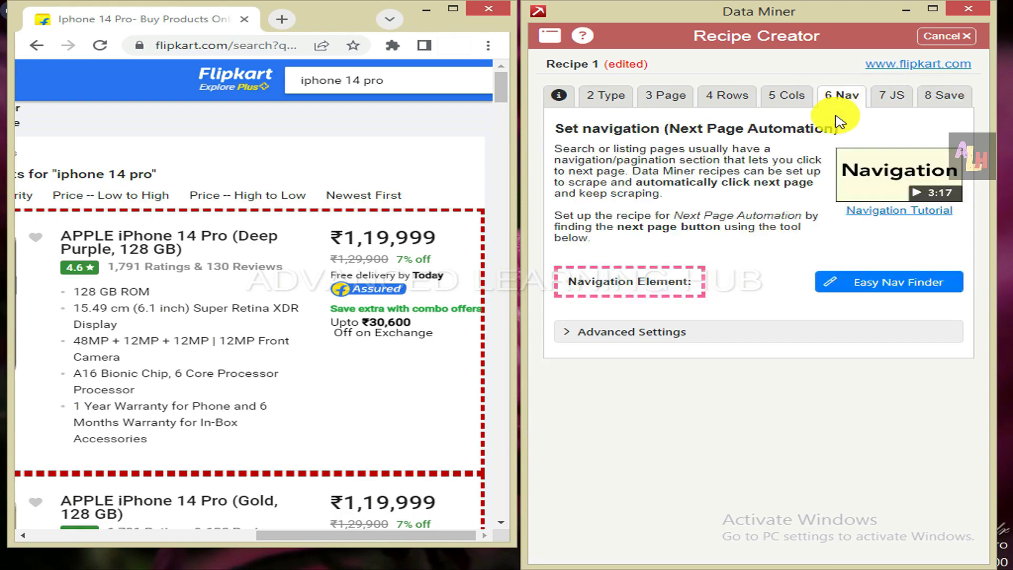
{"action": "left_click", "coordinate": [858, 285]}
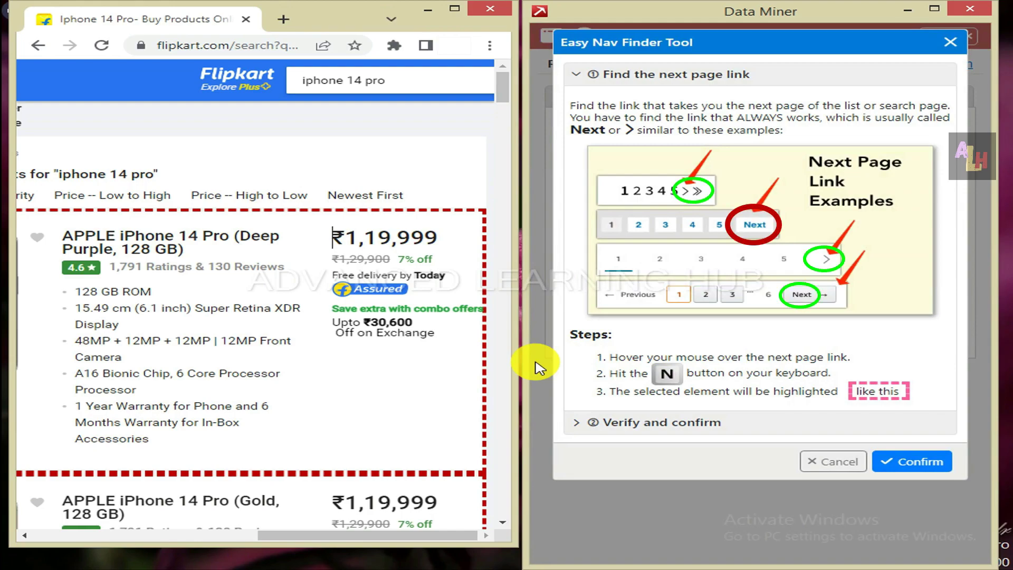
{"action": "left_click_drag", "start_coordinate": [503, 87], "coordinate": [486, 491]}
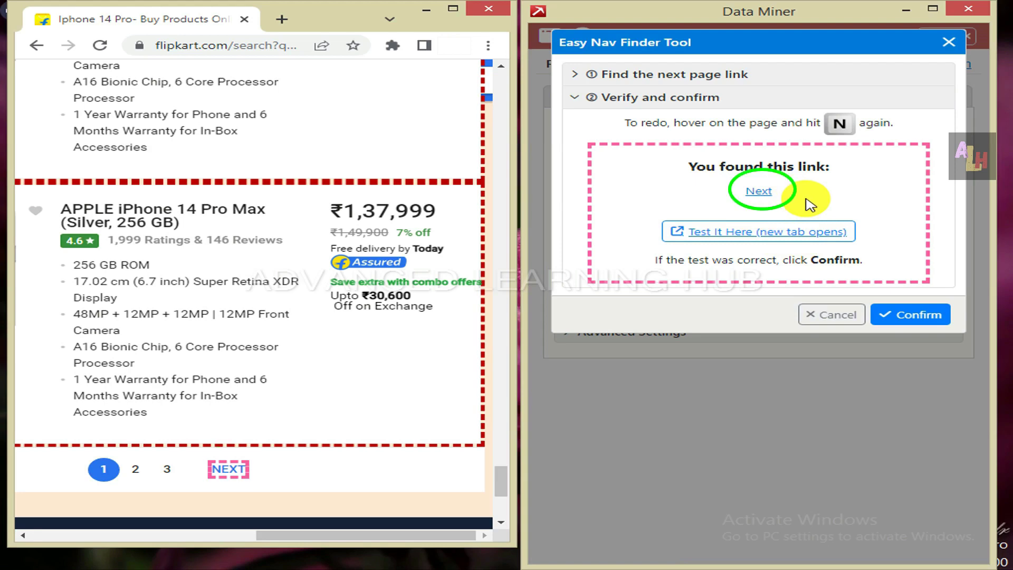
{"action": "left_click", "coordinate": [752, 233]}
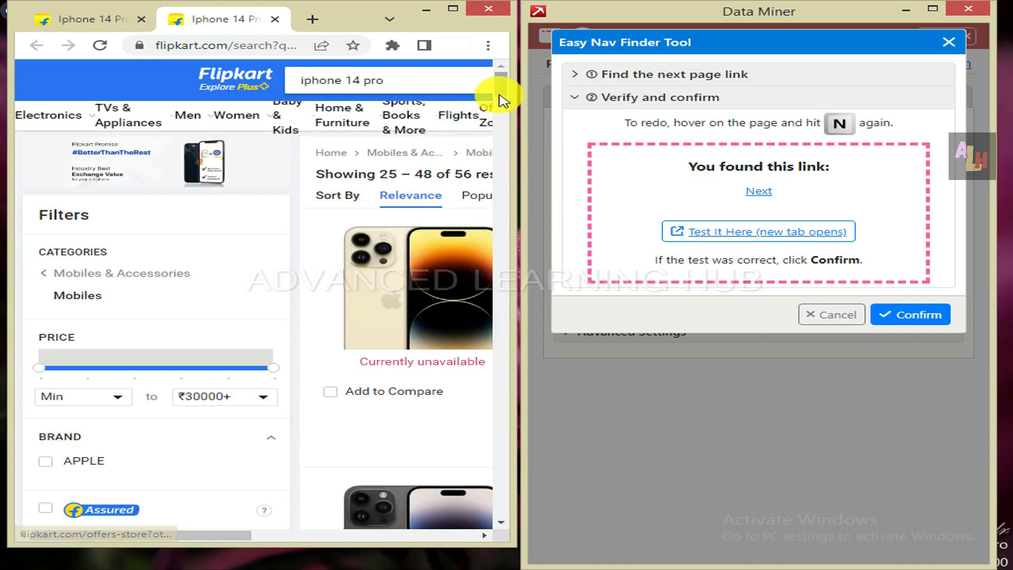
{"action": "left_click_drag", "start_coordinate": [502, 90], "coordinate": [368, 536]}
{"action": "left_click", "coordinate": [368, 535]}
{"action": "scroll", "coordinate": [462, 289], "scroll_direction": "up", "scroll_amount": 8}
{"action": "scroll", "coordinate": [475, 269], "scroll_direction": "up", "scroll_amount": 4}
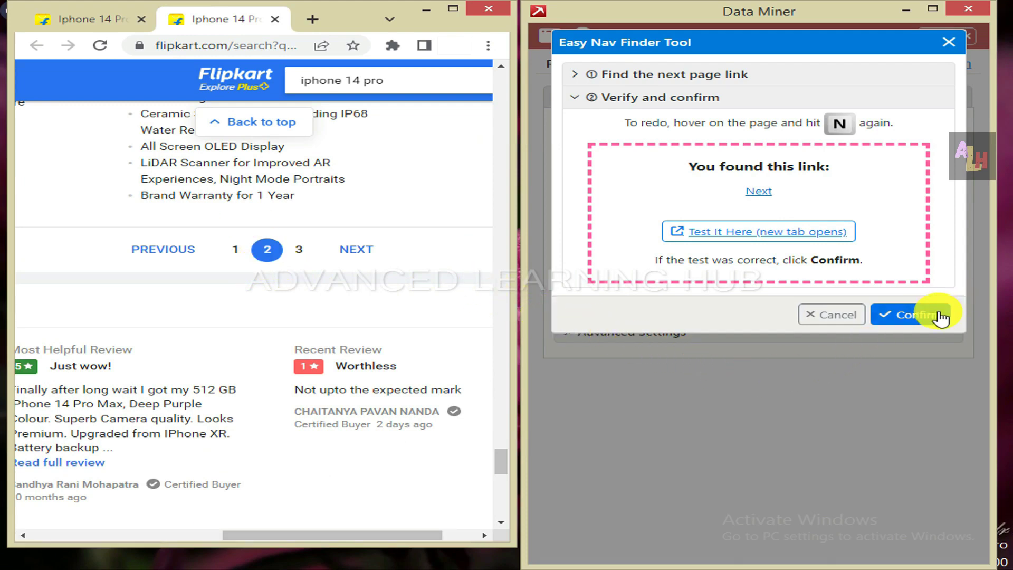
{"action": "left_click", "coordinate": [916, 315]}
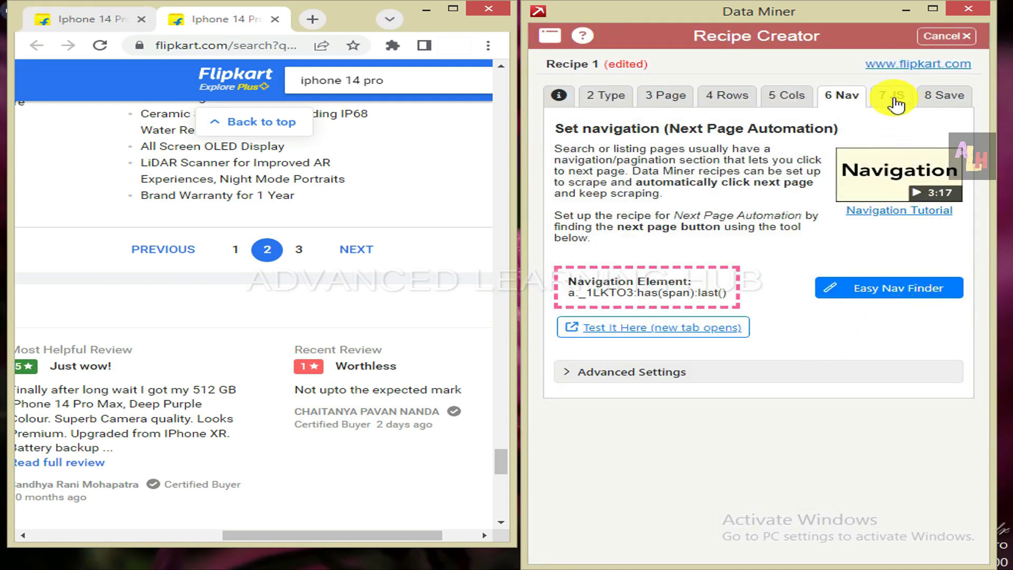
- Name the recipe 'Flipkart_iphone 14 pro' and save it
{"action": "left_click", "coordinate": [945, 99]}
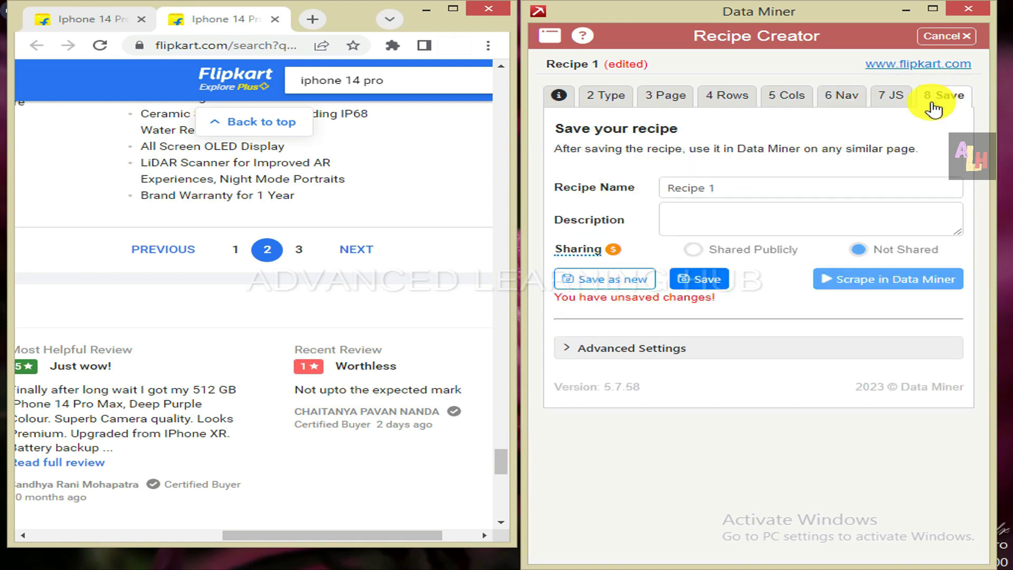
{"action": "left_click", "coordinate": [745, 189]}
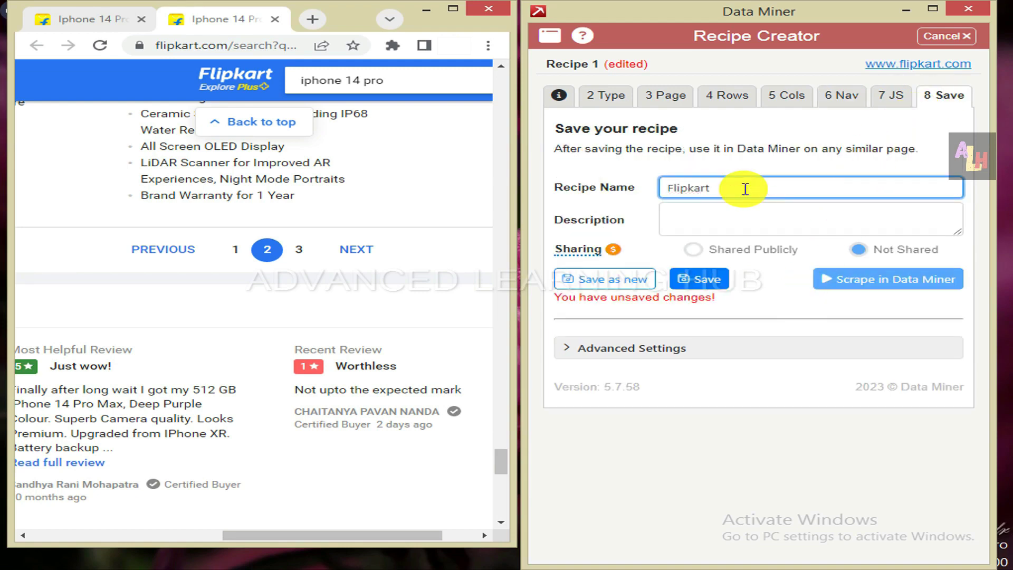
{"action": "type", "text": "Flipkart_iphone "}
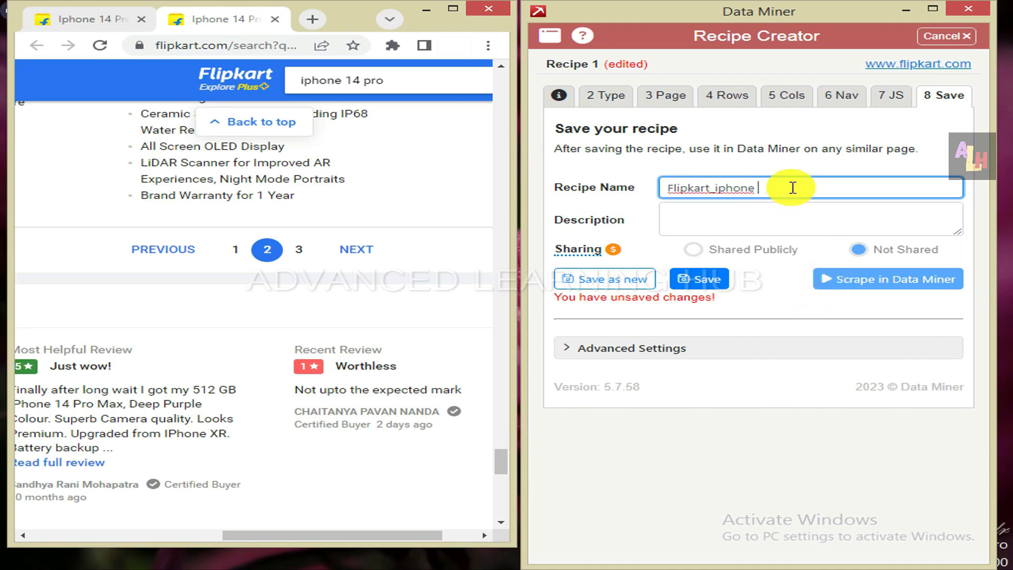
{"action": "type", "text": "14 pro"}
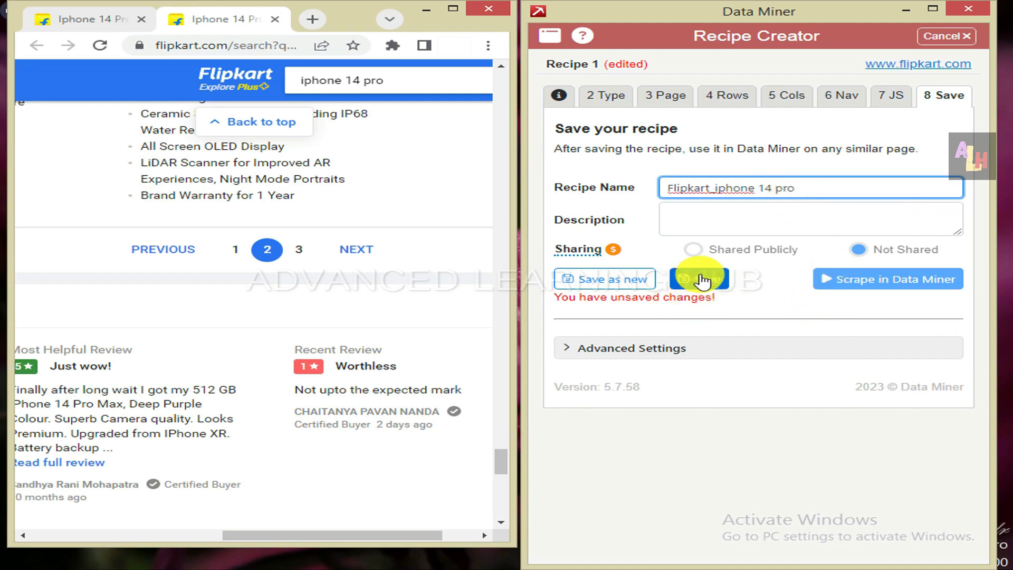
{"action": "left_click", "coordinate": [699, 279]}
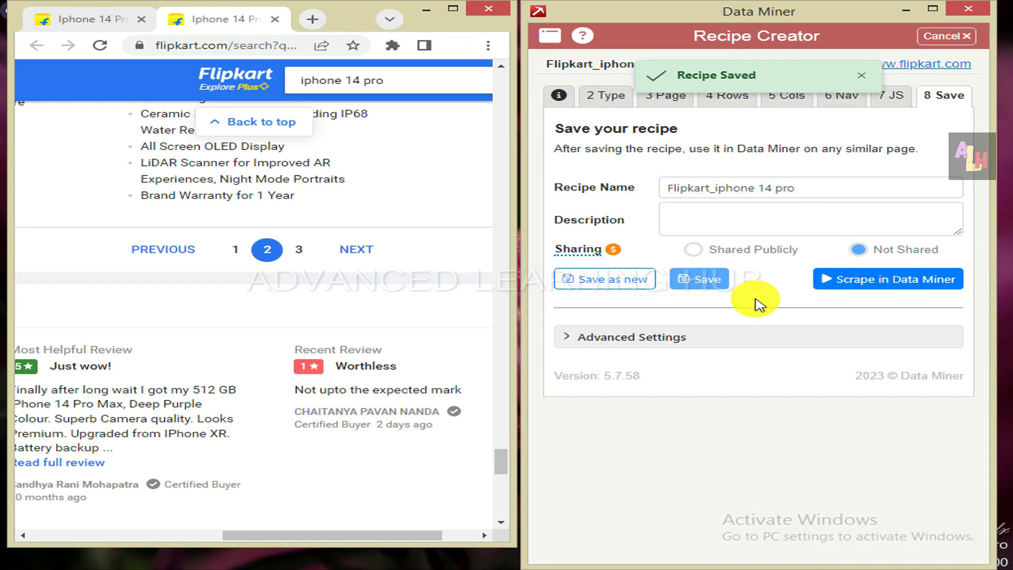
- Run the Flipkart_iphone 14 pro recipe with Next Page Automation across 3 pages, collecting 56 rows
{"action": "left_click", "coordinate": [878, 277]}
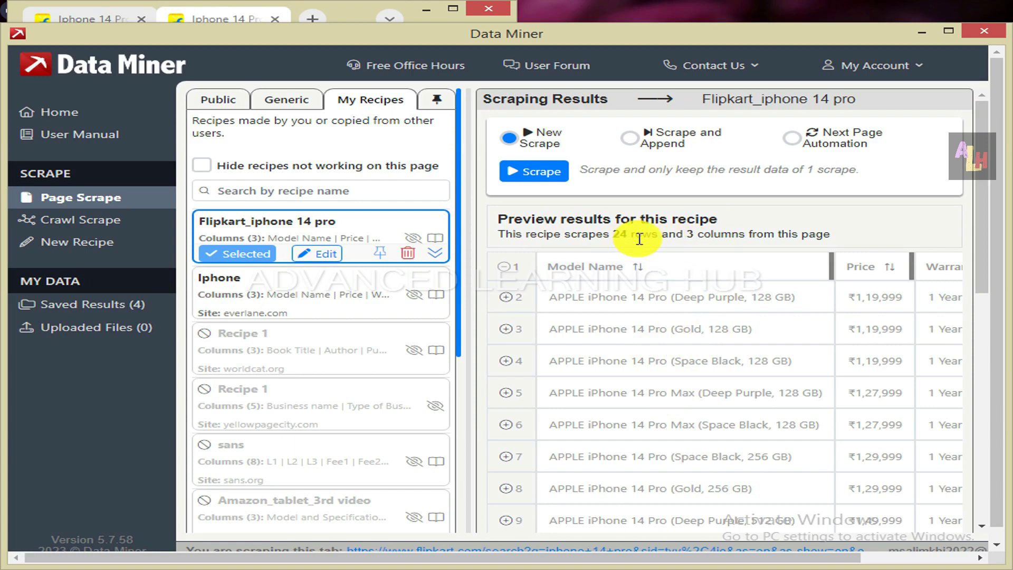
{"action": "scroll", "coordinate": [780, 350], "scroll_direction": "down", "scroll_amount": 10}
{"action": "scroll", "coordinate": [780, 351], "scroll_direction": "up", "scroll_amount": 10}
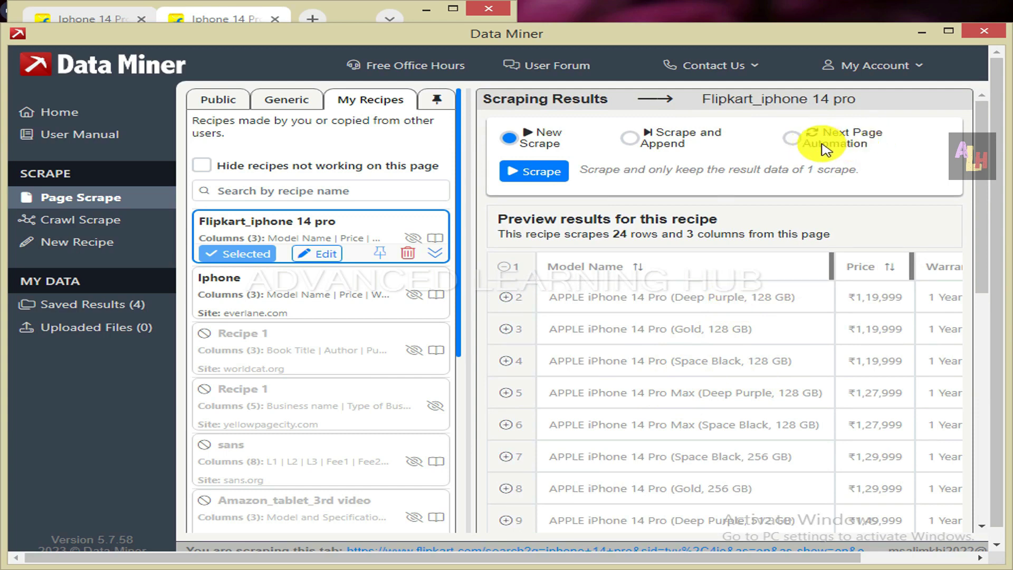
{"action": "left_click", "coordinate": [794, 139]}
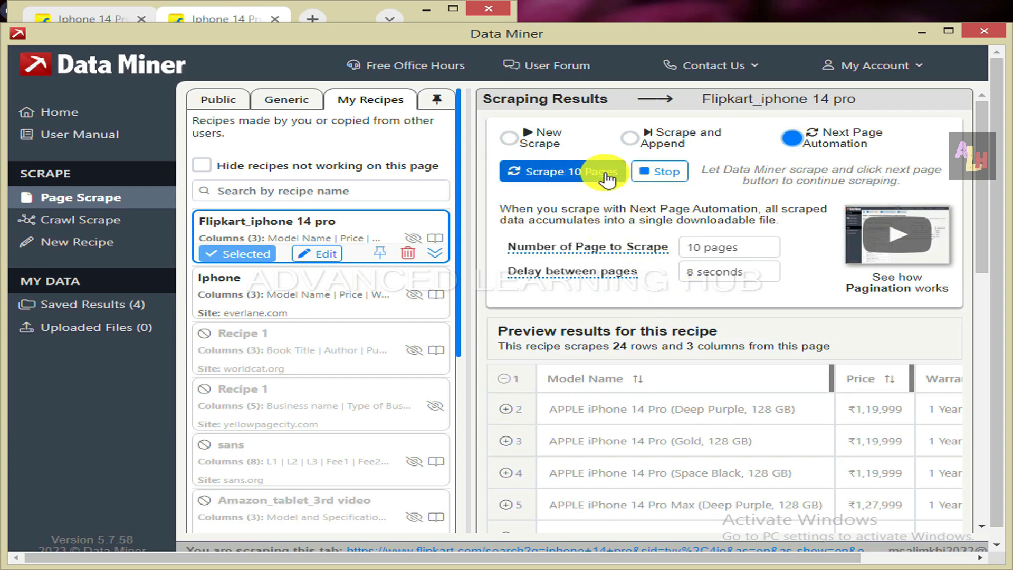
{"action": "left_click", "coordinate": [701, 251]}
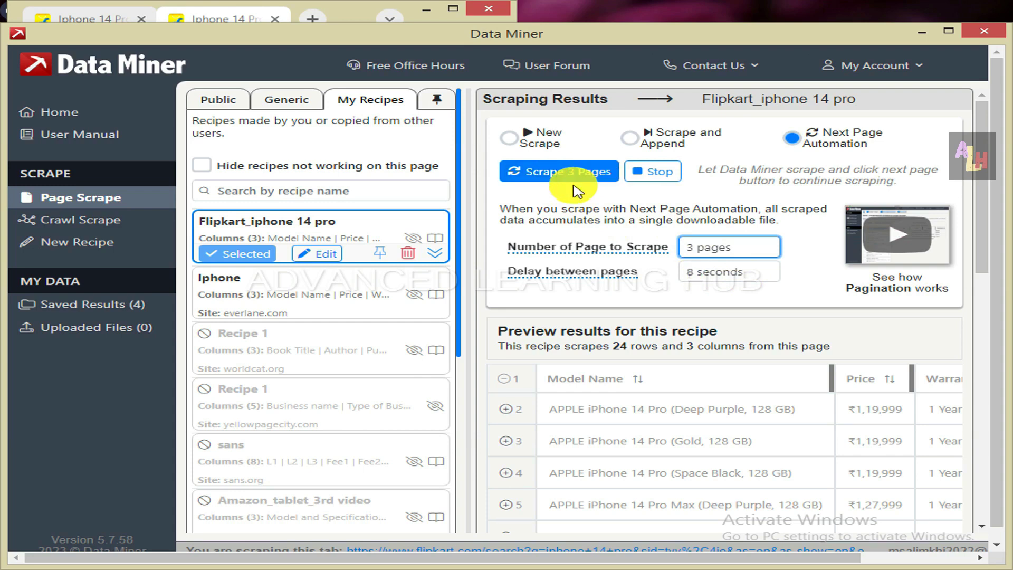
{"action": "left_click", "coordinate": [551, 171]}
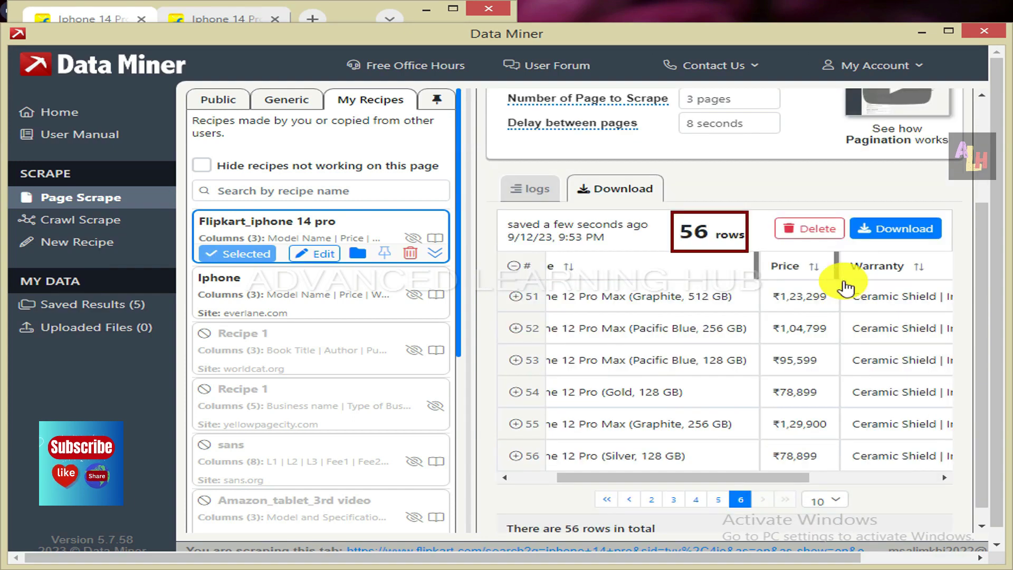
- Copy the 56 scraped model, price and warranty rows to the clipboard from Download options
{"action": "left_click", "coordinate": [871, 228]}
{"action": "left_click", "coordinate": [531, 353]}
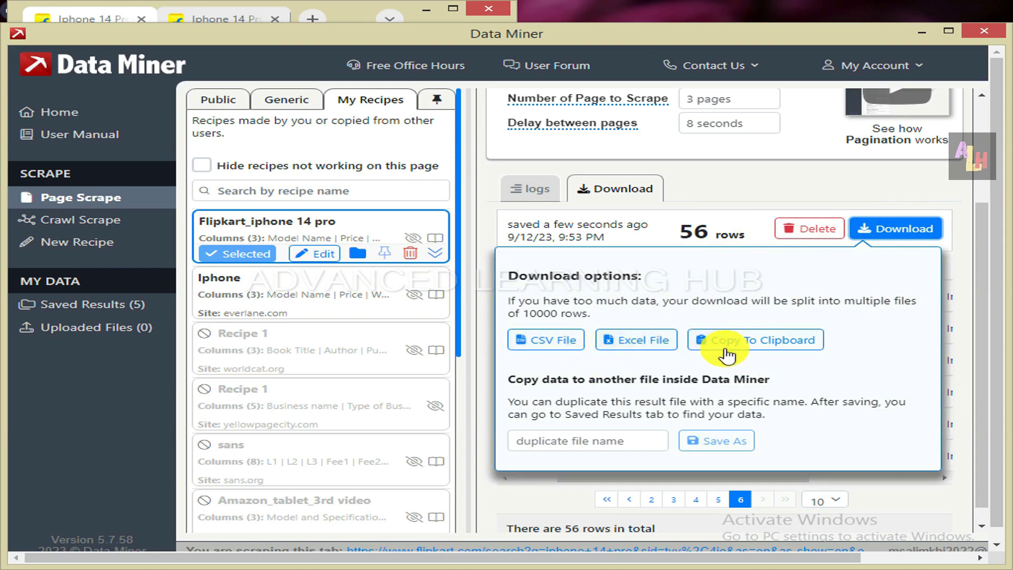
{"action": "left_click", "coordinate": [755, 342]}
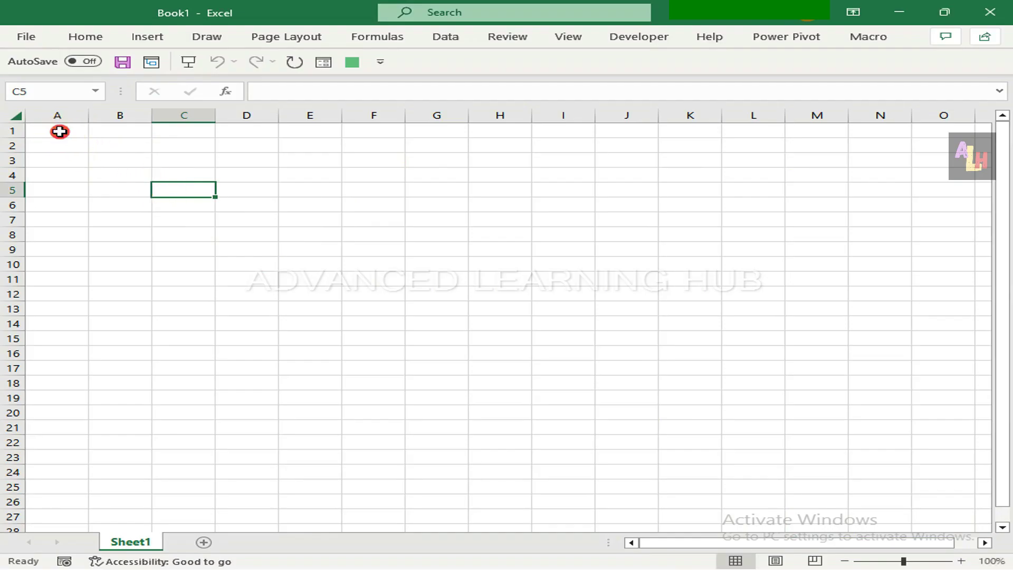
- Paste the scraped iPhone table into Sheet1 starting at cell A1
{"action": "left_click", "coordinate": [59, 132]}
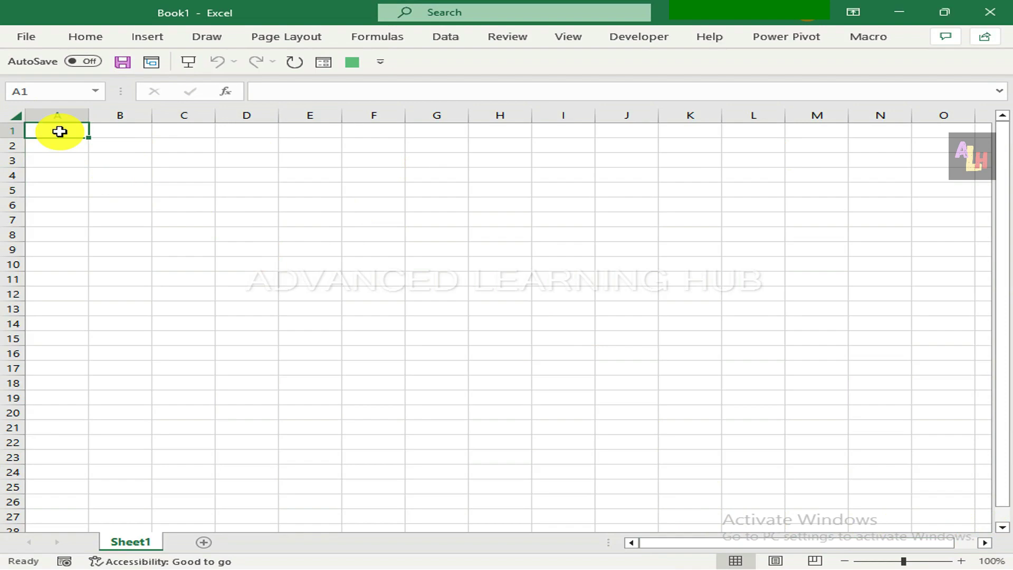
{"action": "right_click", "coordinate": [61, 135]}
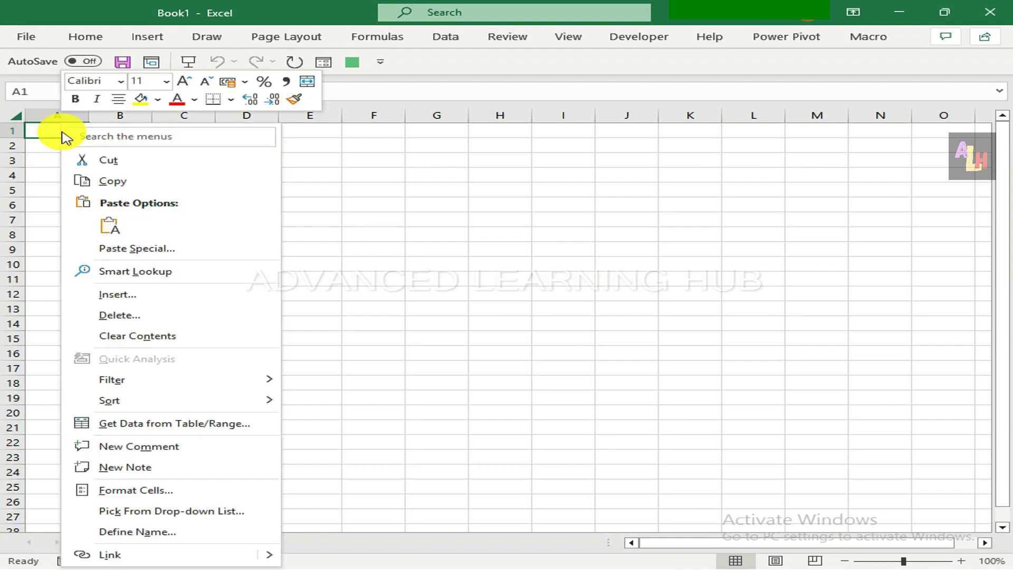
{"action": "left_click", "coordinate": [110, 225]}
{"action": "left_click", "coordinate": [239, 170]}
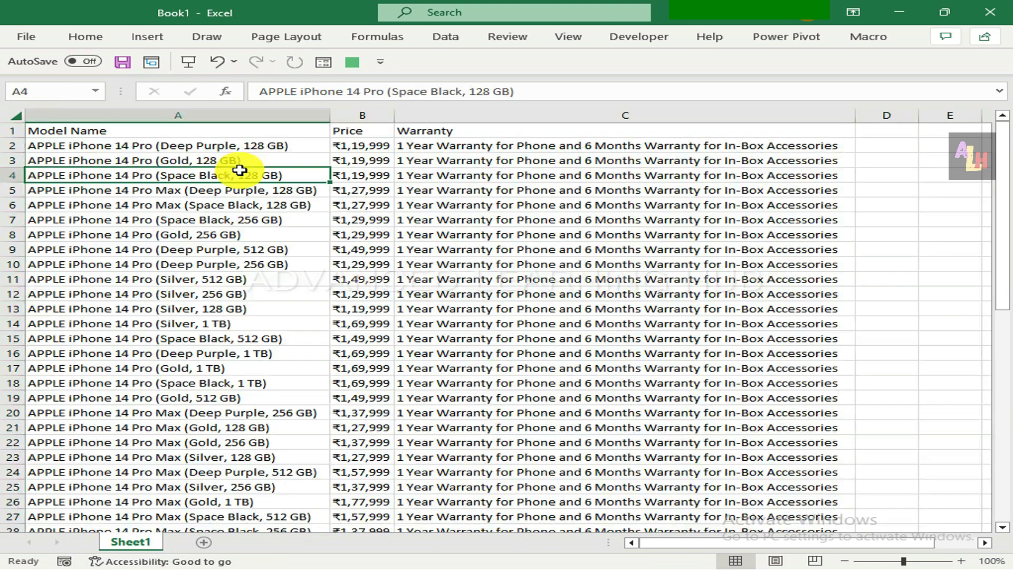
- Check the Model Name, Price and Warranty headers in A1–C1 and scroll through the rows
{"action": "left_click", "coordinate": [146, 131]}
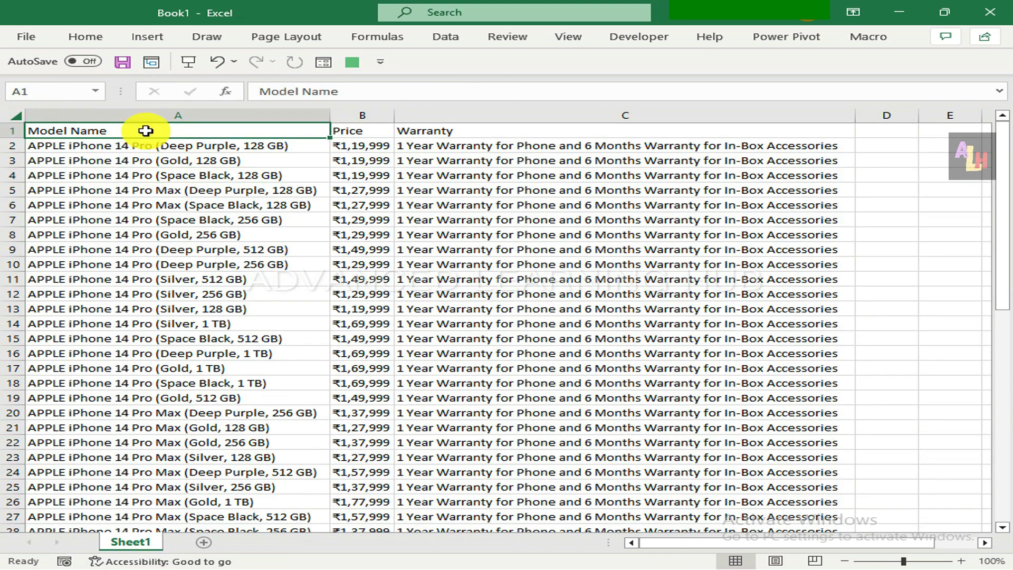
{"action": "left_click", "coordinate": [350, 131]}
{"action": "left_click", "coordinate": [430, 132]}
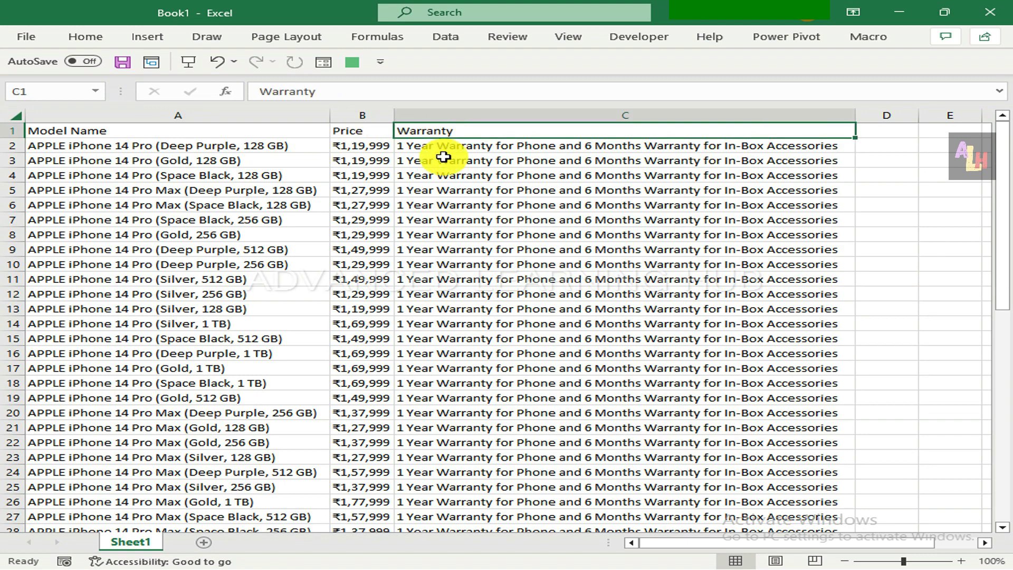
{"action": "scroll", "coordinate": [129, 350], "scroll_direction": "down", "scroll_amount": 11}
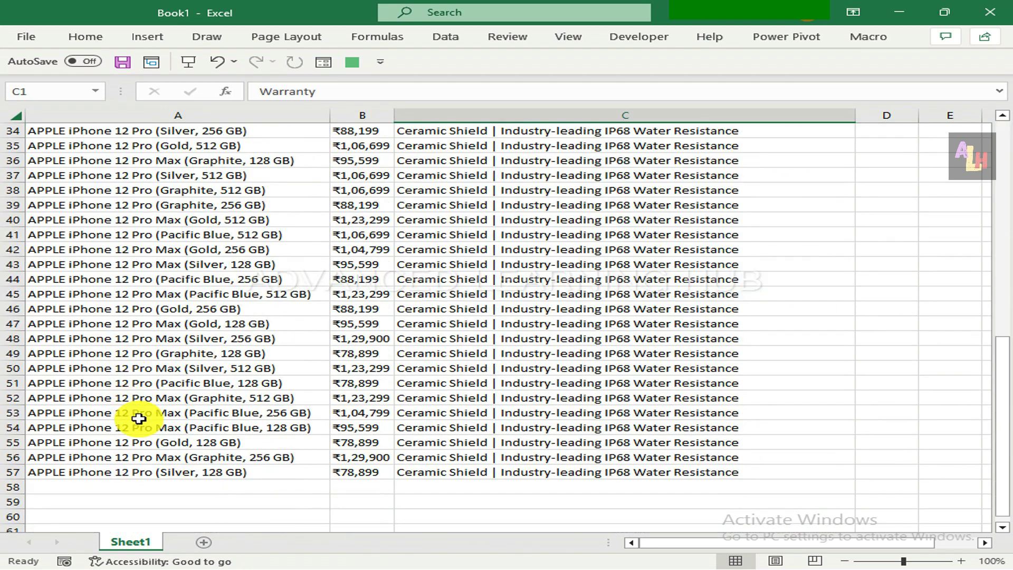